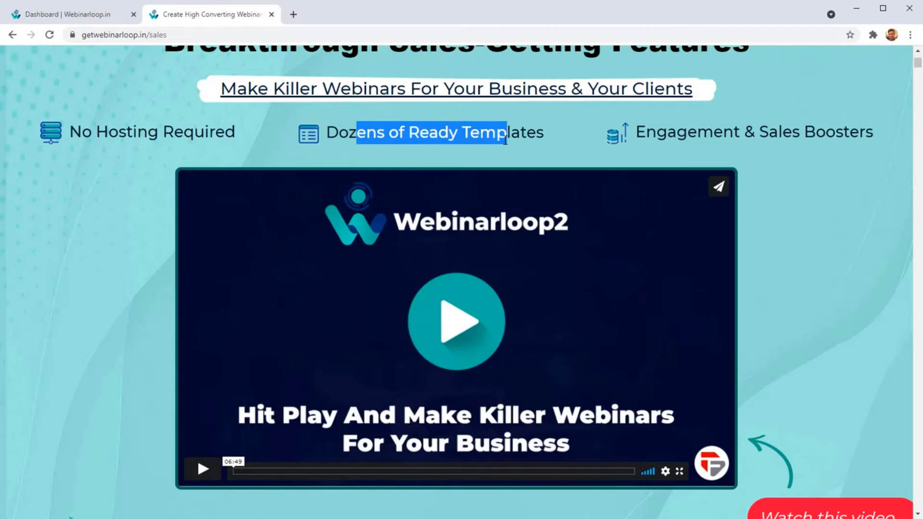
# Review the sales page's headline benefits, the Engagement & Sales Boosters text, the product tagline and the limited-time offer.
pyautogui.moveTo(656, 137); pyautogui.dragTo(858, 150)
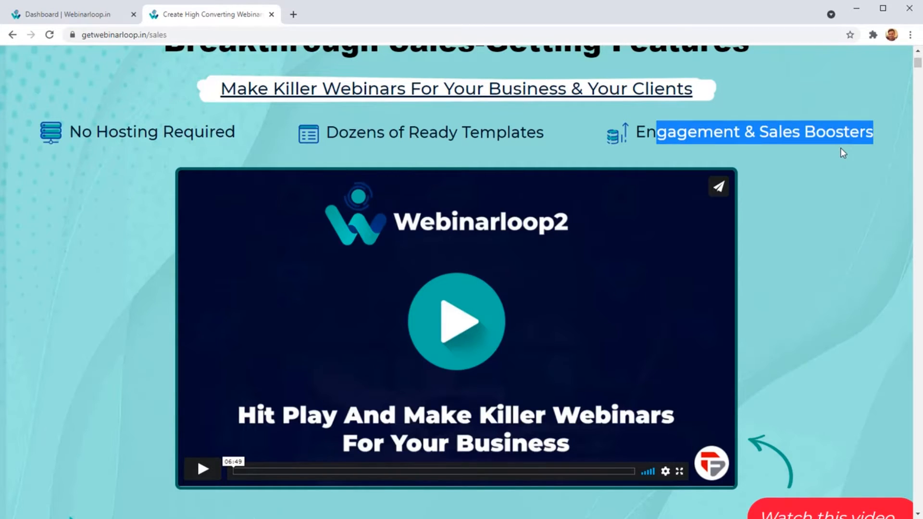
pyautogui.click(840, 148)
pyautogui.scroll(-6, 457, 246)
pyautogui.scroll(-5, 431, 235)
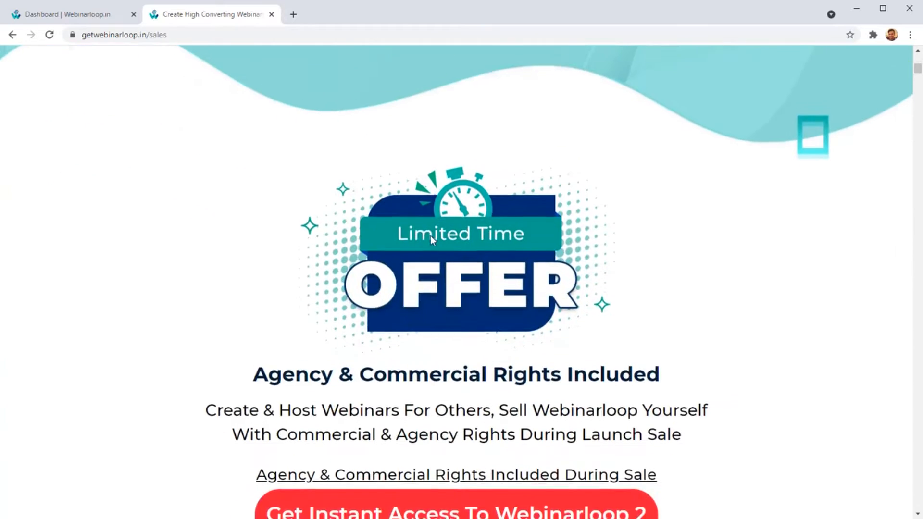
pyautogui.scroll(2, 430, 235)
pyautogui.moveTo(234, 139); pyautogui.dragTo(504, 243)
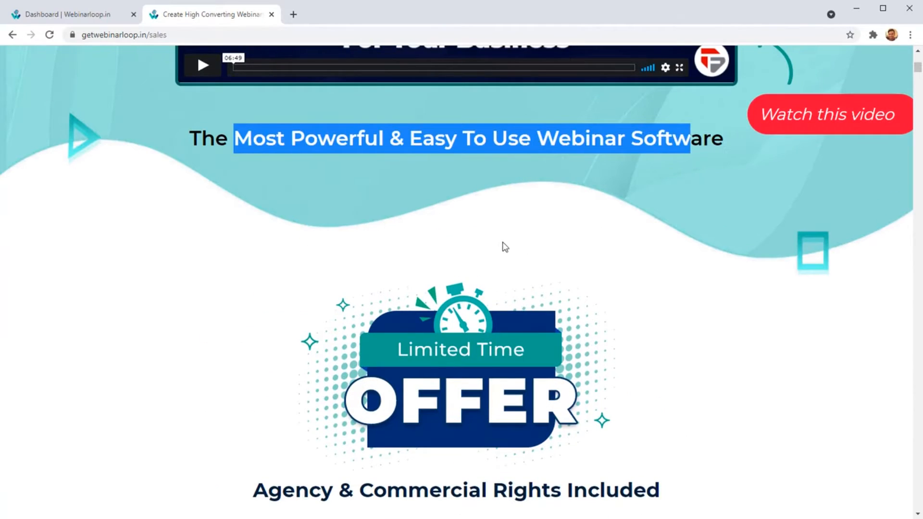
pyautogui.scroll(-12, 501, 248)
pyautogui.scroll(-4, 502, 249)
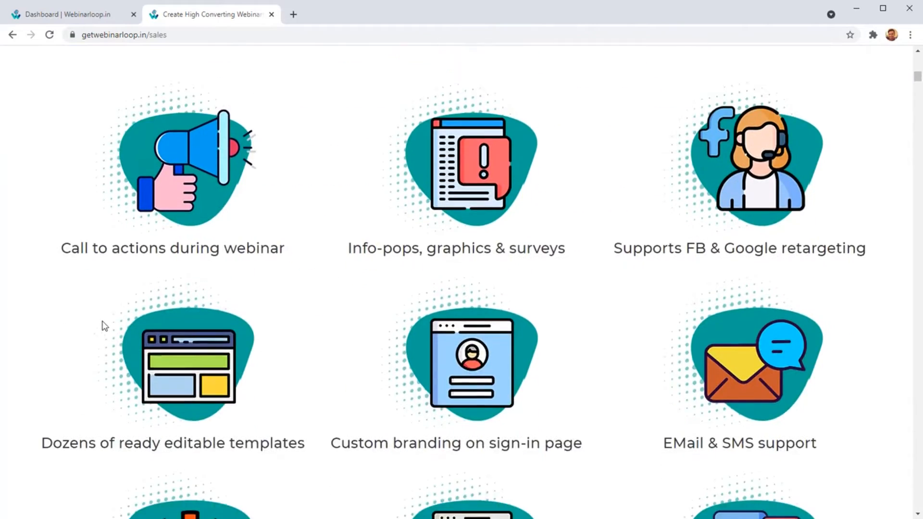
# Examine the feature grid on the sales page, highlighting the call-to-action caption and the info-pops, graphics and surveys caption.
pyautogui.moveTo(83, 216); pyautogui.dragTo(238, 225)
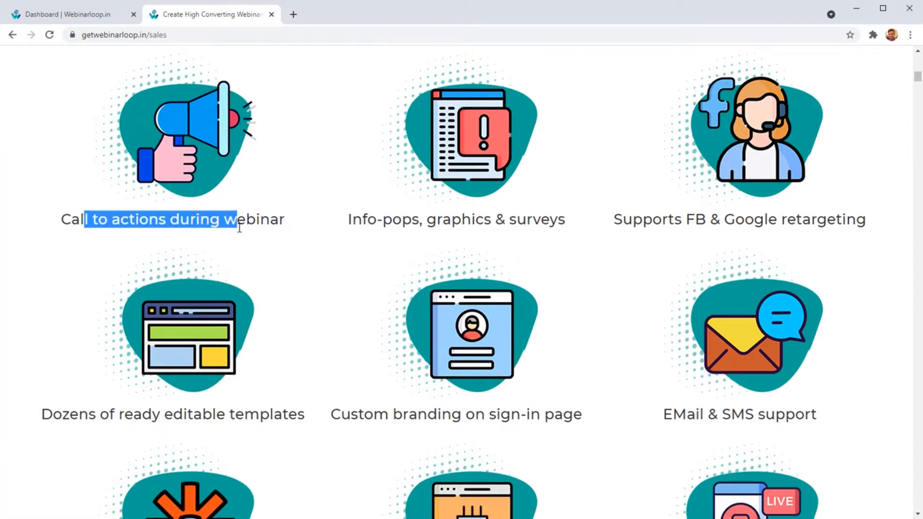
pyautogui.click(287, 276)
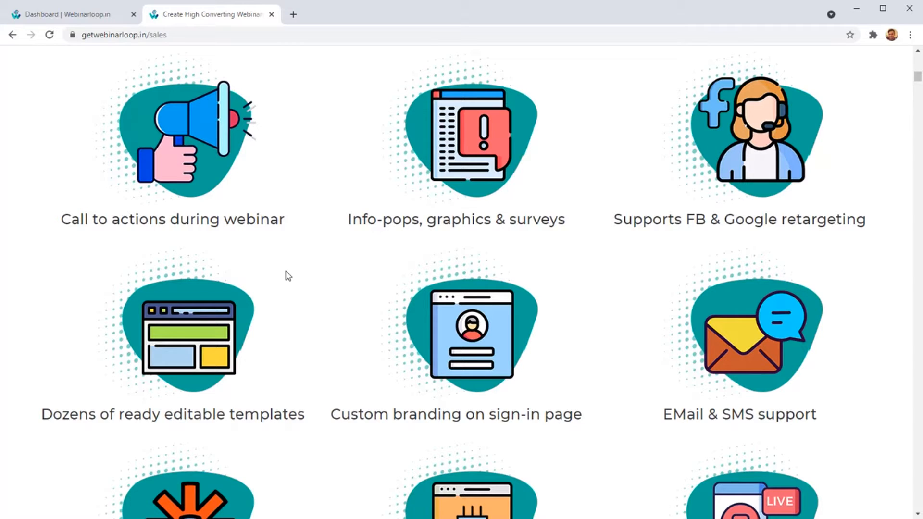
pyautogui.moveTo(84, 220); pyautogui.dragTo(210, 233)
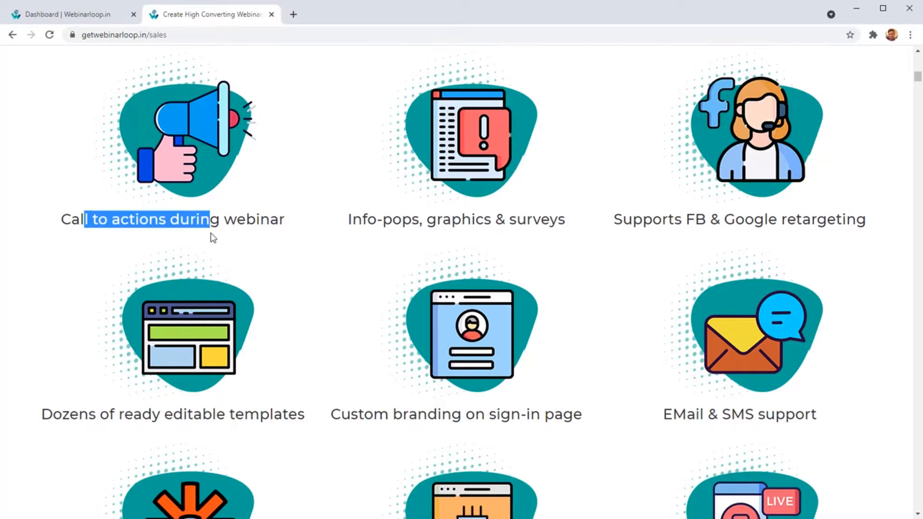
pyautogui.click(211, 234)
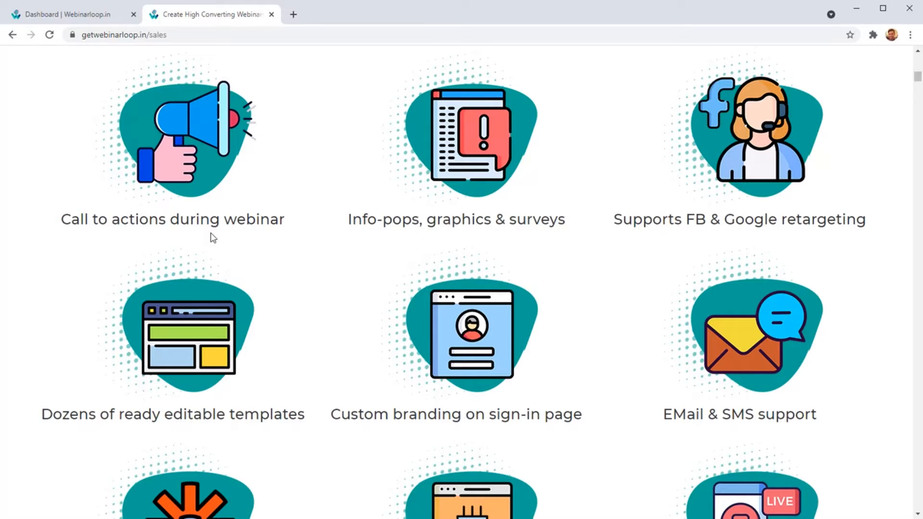
pyautogui.moveTo(369, 216); pyautogui.dragTo(518, 232)
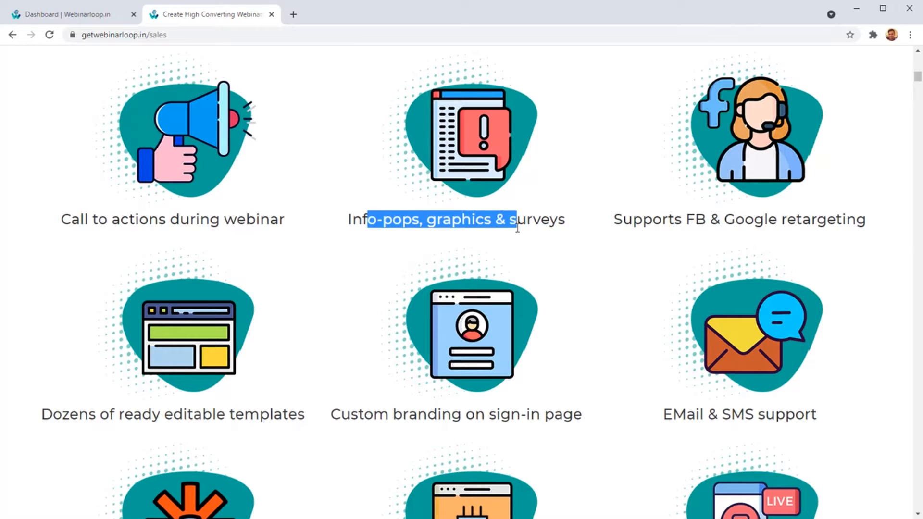
pyautogui.scroll(-8, 517, 227)
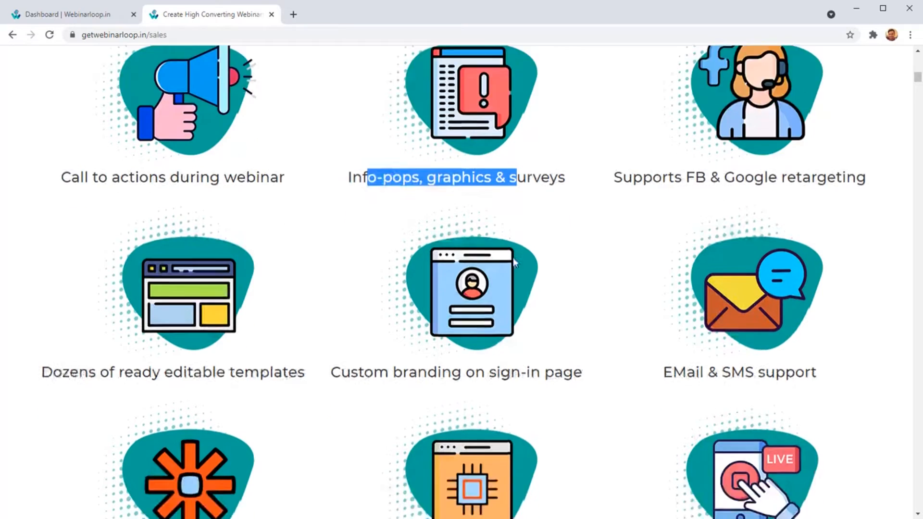
# Read through the detailed feature list in the section about creating high-converting, profitable webinars.
pyautogui.scroll(-5, 553, 358)
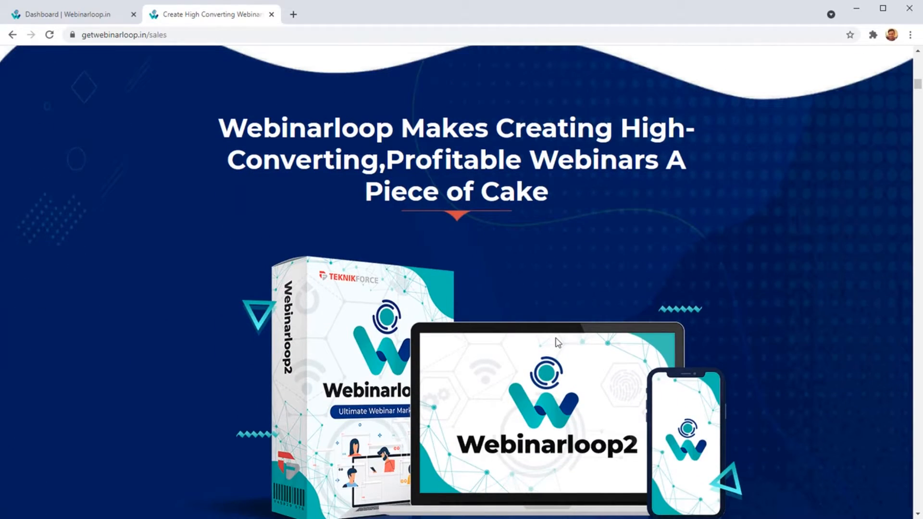
pyautogui.scroll(-12, 555, 339)
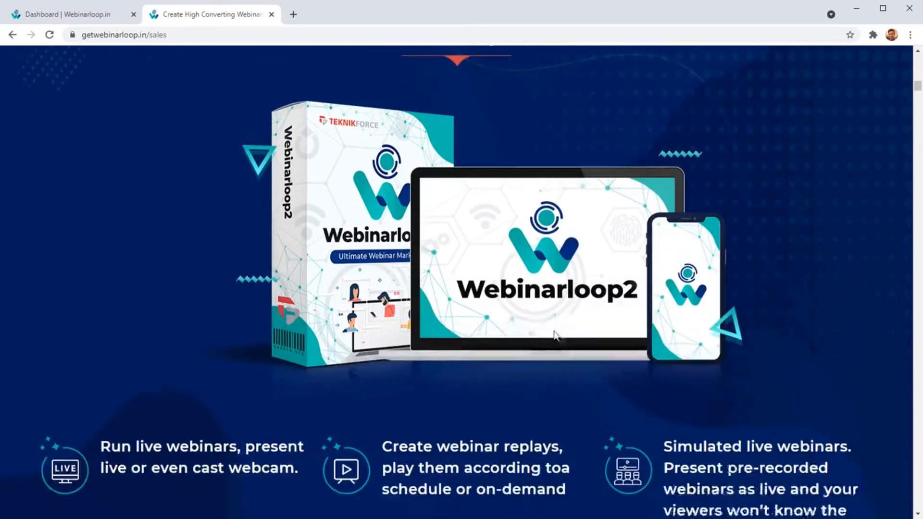
pyautogui.scroll(-13, 541, 354)
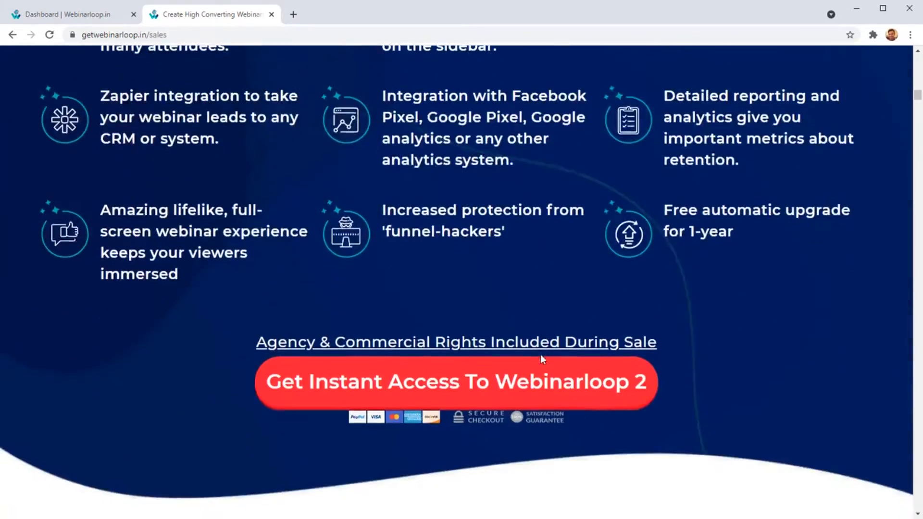
pyautogui.scroll(6, 145, 178)
pyautogui.scroll(5, 461, 284)
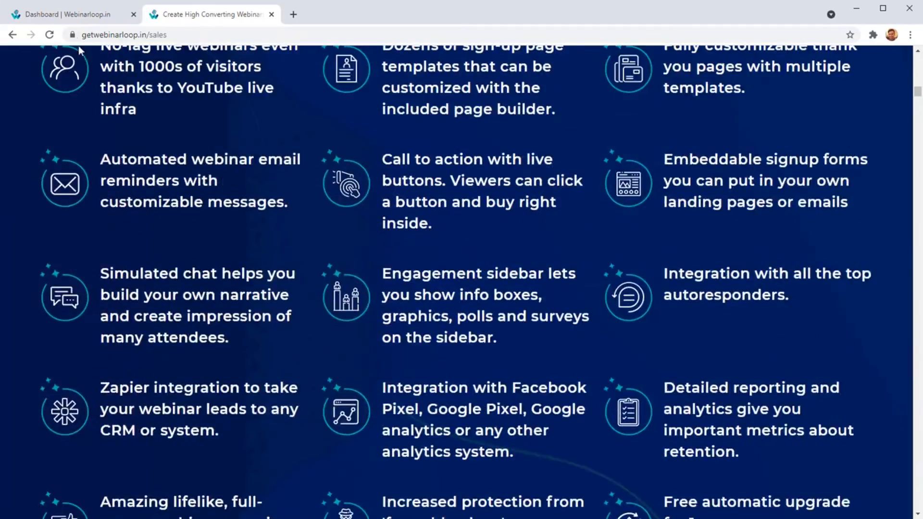
# Switch to the Webinarloop dashboard and examine its summary totals for webinars, unique registrants and unique attendees.
pyautogui.click(67, 14)
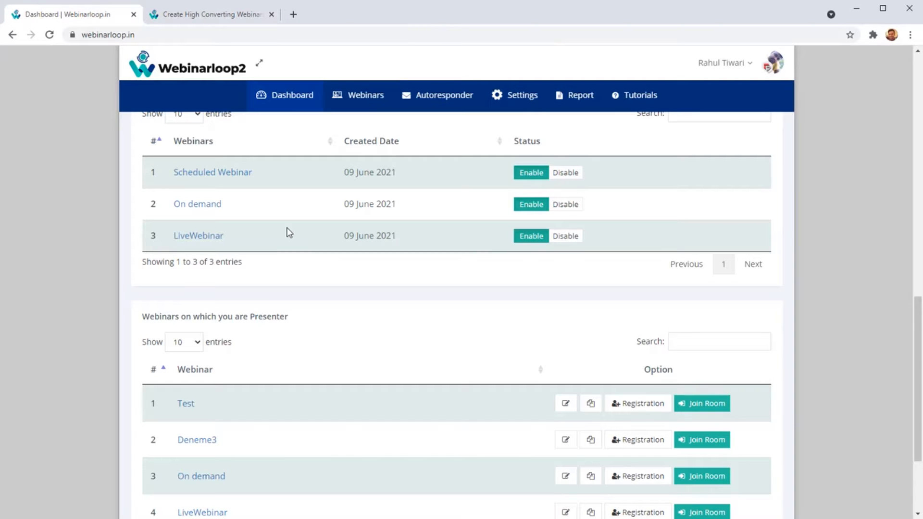
pyautogui.scroll(13, 267, 289)
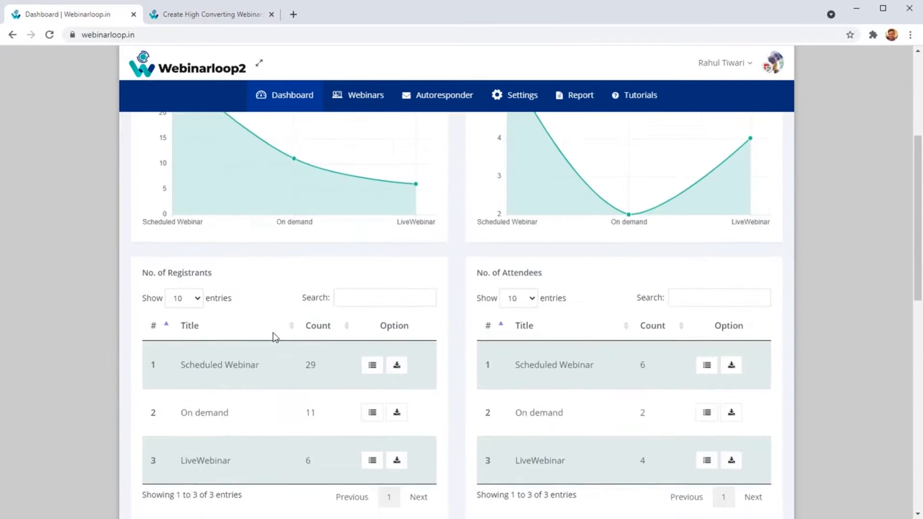
pyautogui.scroll(2, 296, 353)
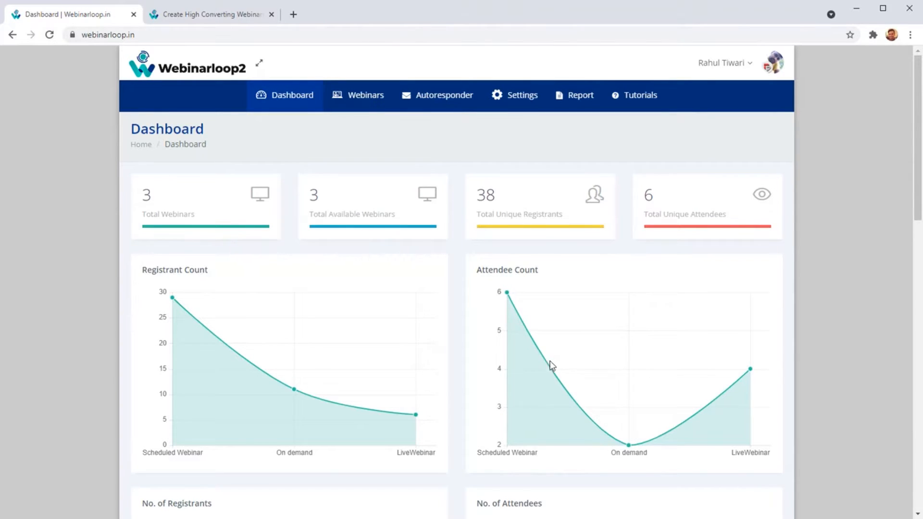
pyautogui.scroll(-1, 367, 434)
pyautogui.scroll(-2, 247, 332)
pyautogui.scroll(2, 165, 198)
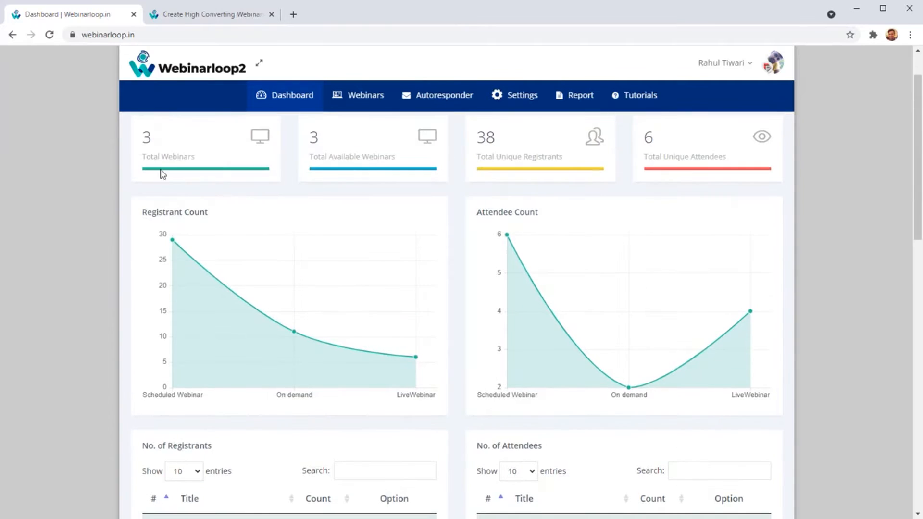
pyautogui.scroll(1, 206, 175)
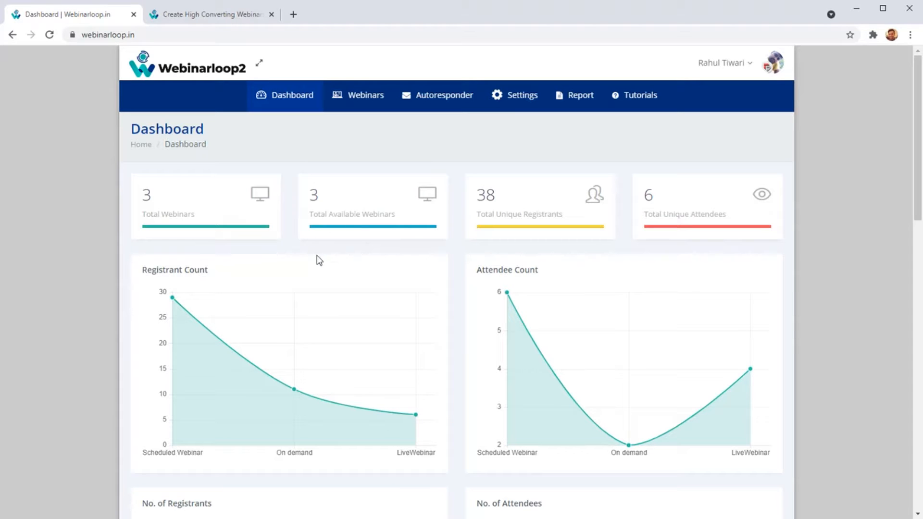
pyautogui.moveTo(198, 223); pyautogui.dragTo(191, 245)
pyautogui.moveTo(543, 214); pyautogui.dragTo(502, 212)
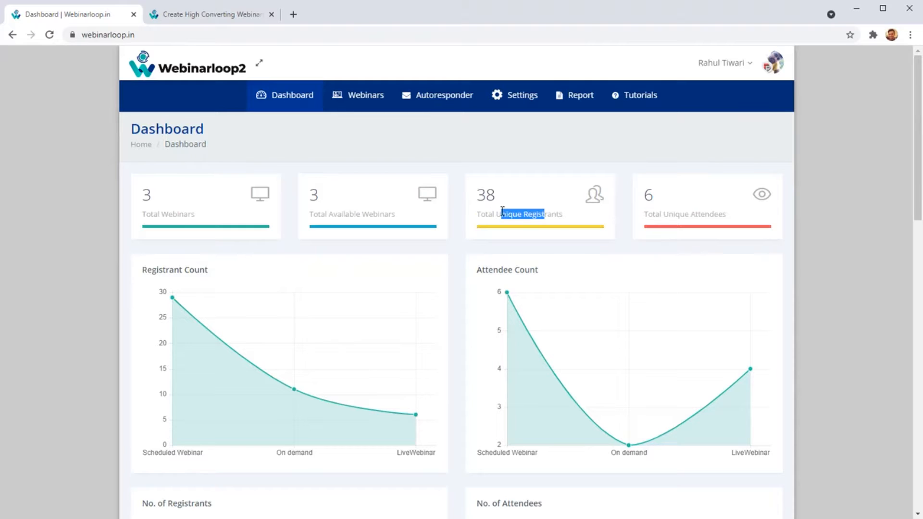
pyautogui.click(655, 214)
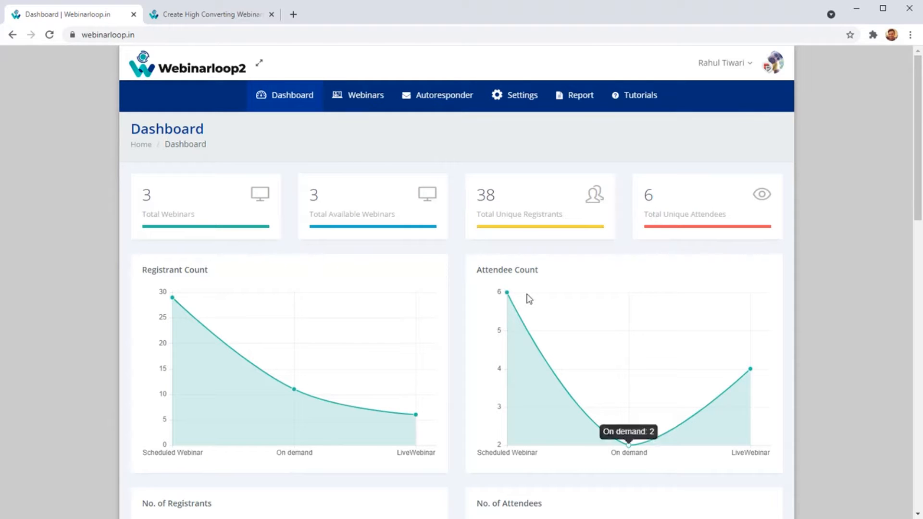
# Examine the registrant and attendee count charts and the per-webinar tables, including the Scheduled Webinar's registrant row.
pyautogui.scroll(-2, 341, 313)
pyautogui.moveTo(318, 281)
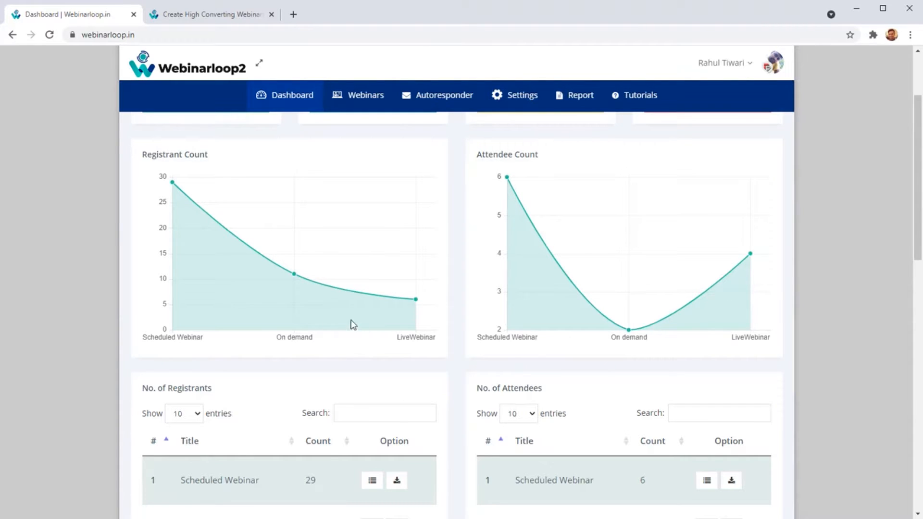
pyautogui.scroll(-4, 350, 320)
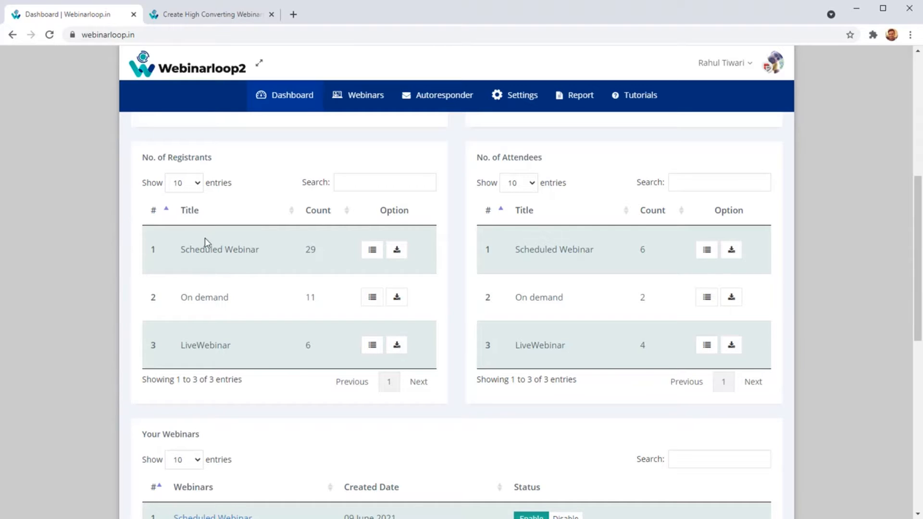
pyautogui.moveTo(186, 262); pyautogui.dragTo(246, 252)
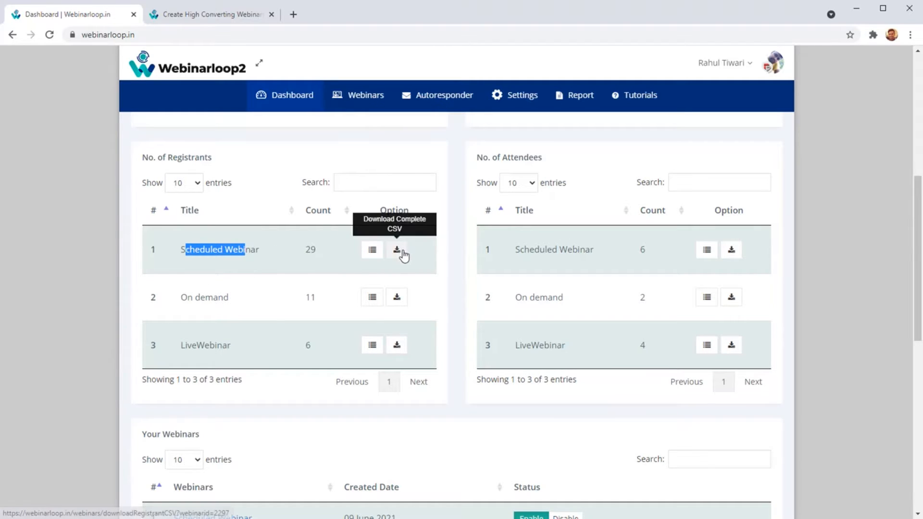
# Review the list of own webinars with their status options and the list of webinars with a presenter role.
pyautogui.scroll(-6, 345, 325)
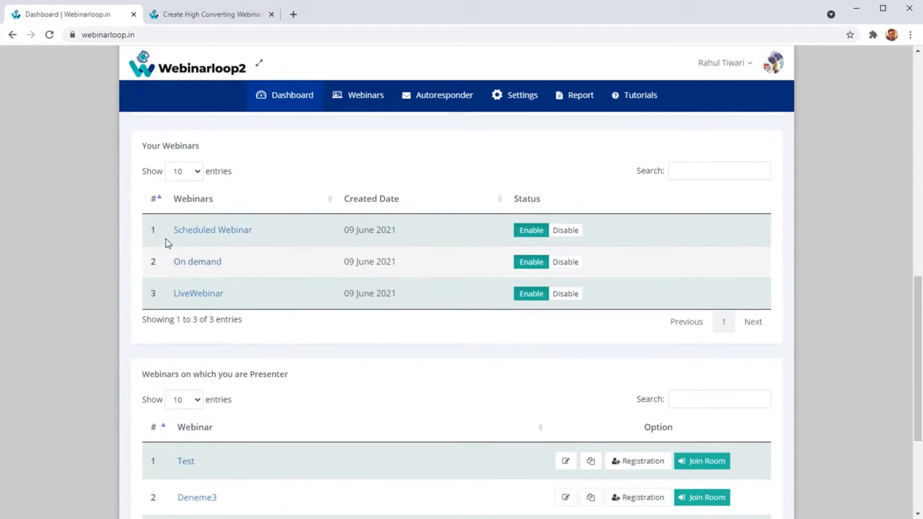
pyautogui.scroll(-4, 245, 354)
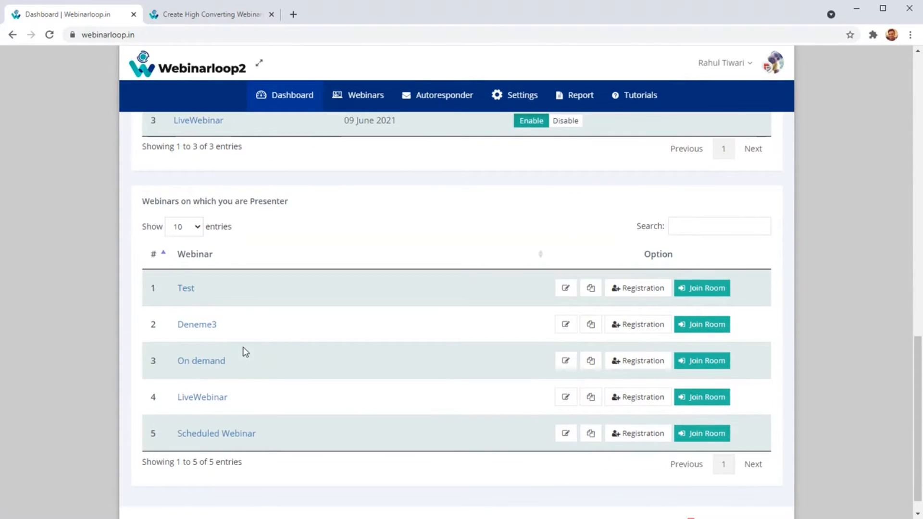
pyautogui.scroll(4, 257, 369)
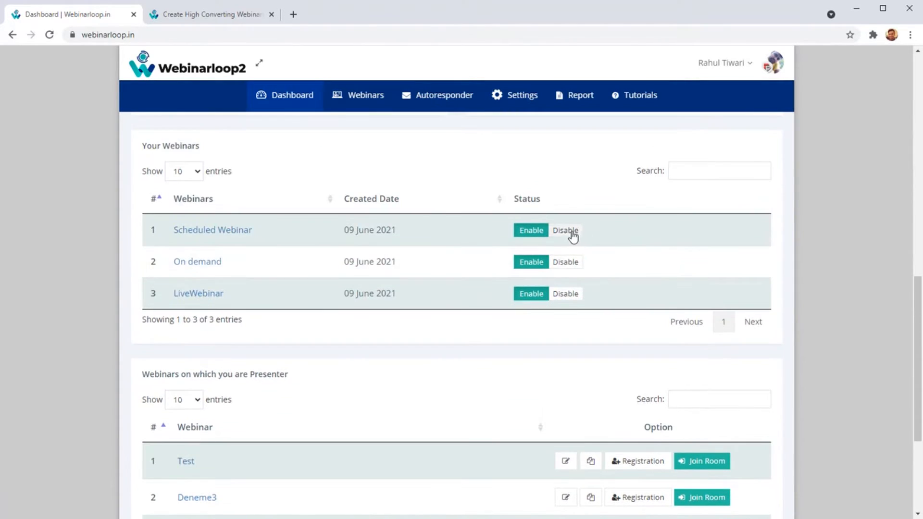
pyautogui.scroll(-4, 494, 329)
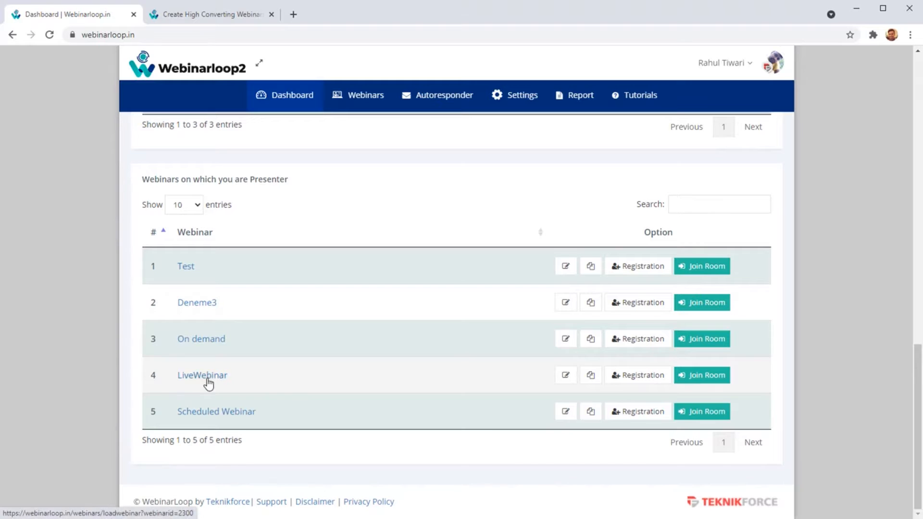
pyautogui.scroll(5, 238, 374)
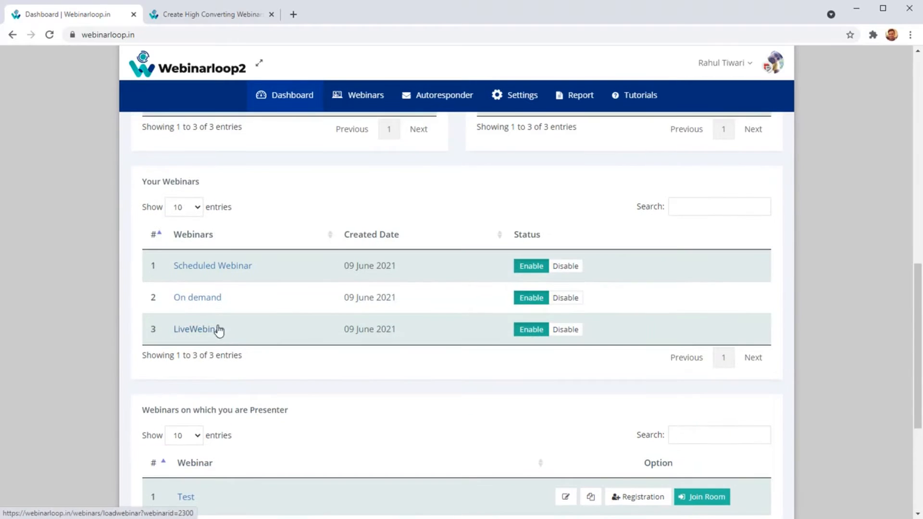
# Open the Scheduled Webinar's dashboard and inspect its Attended vs Registered and Webinar Watch Percent charts.
pyautogui.click(230, 272)
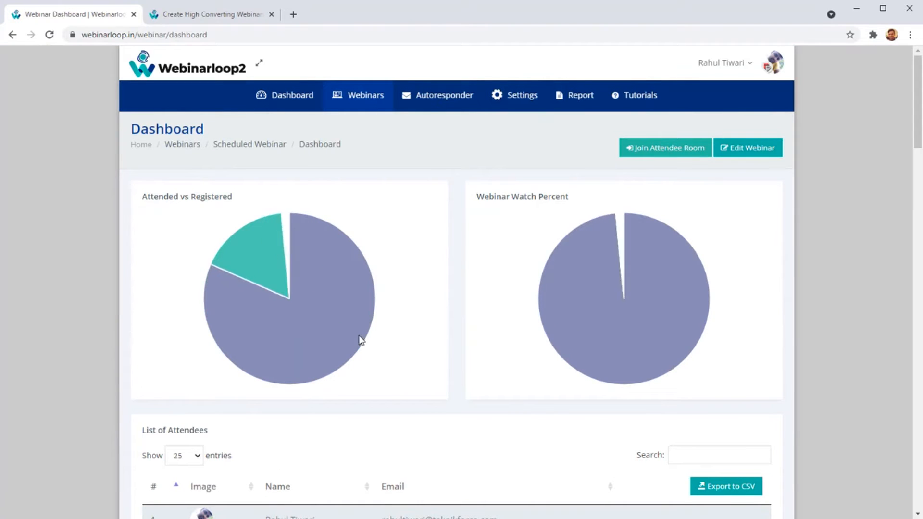
pyautogui.moveTo(333, 307)
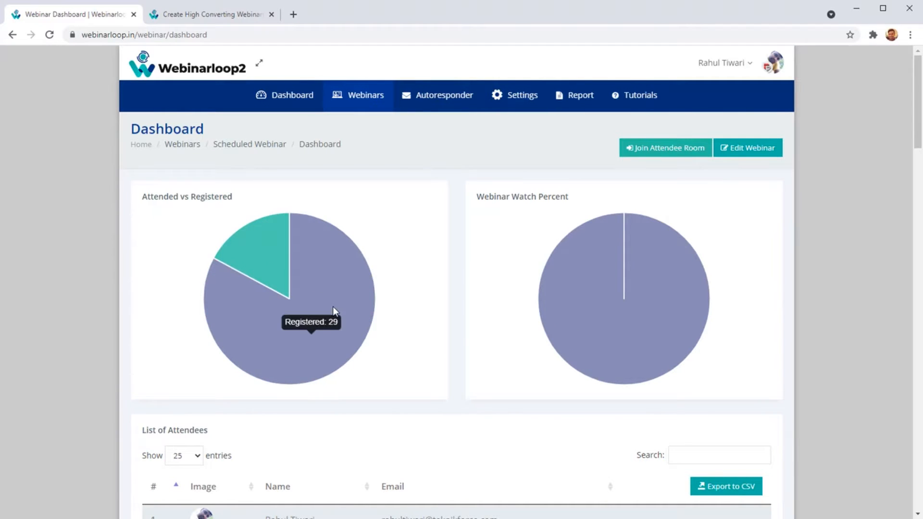
pyautogui.moveTo(601, 290)
pyautogui.scroll(-1, 604, 232)
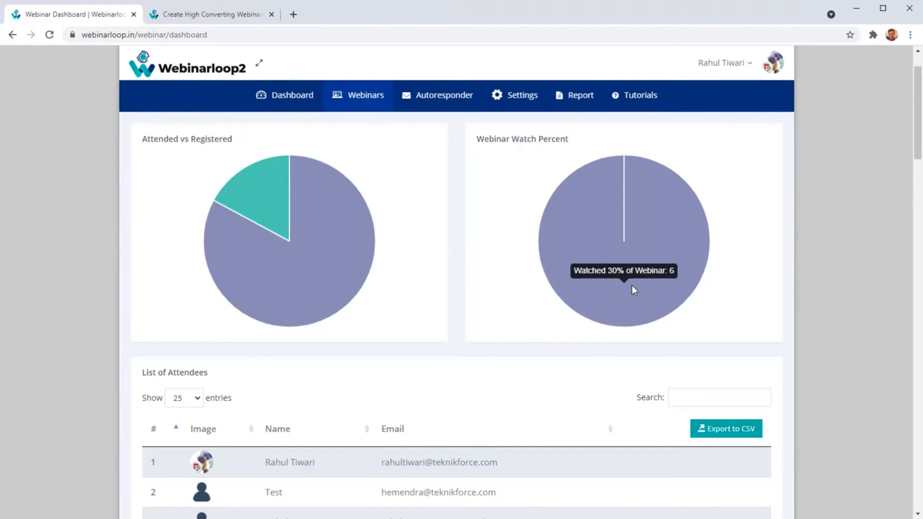
# Review the Scheduled Webinar's attendee, registrant and poll answer lists, its schedule and the next session countdown.
pyautogui.scroll(-5, 632, 285)
pyautogui.scroll(-14, 421, 358)
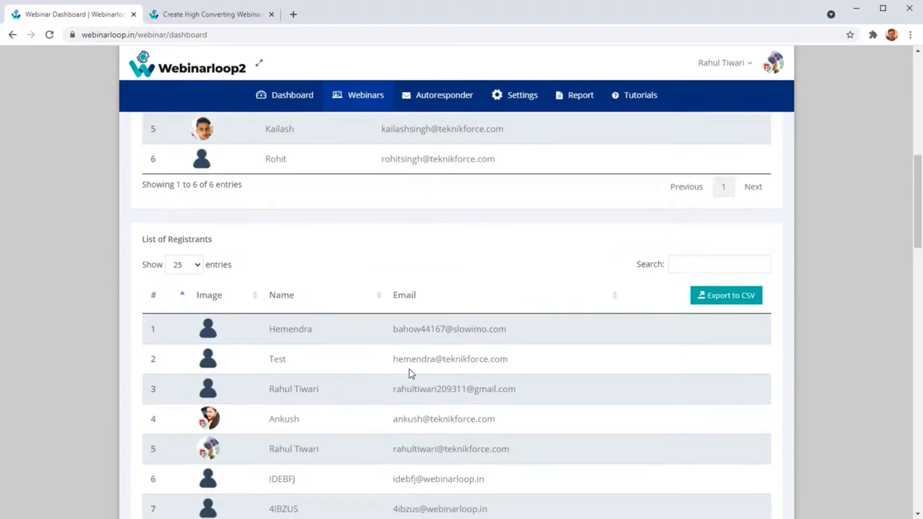
pyautogui.scroll(-12, 412, 390)
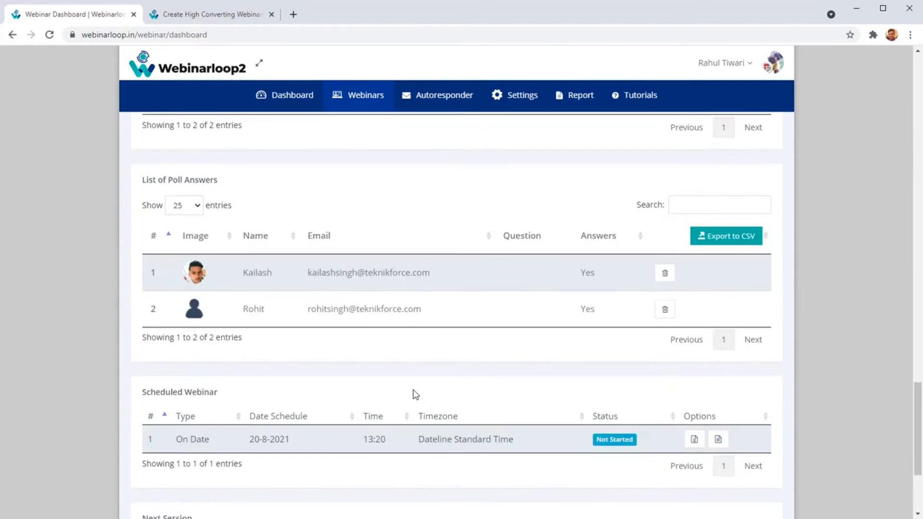
pyautogui.scroll(2, 412, 391)
pyautogui.scroll(-5, 413, 392)
pyautogui.scroll(10, 415, 394)
pyautogui.scroll(-6, 418, 395)
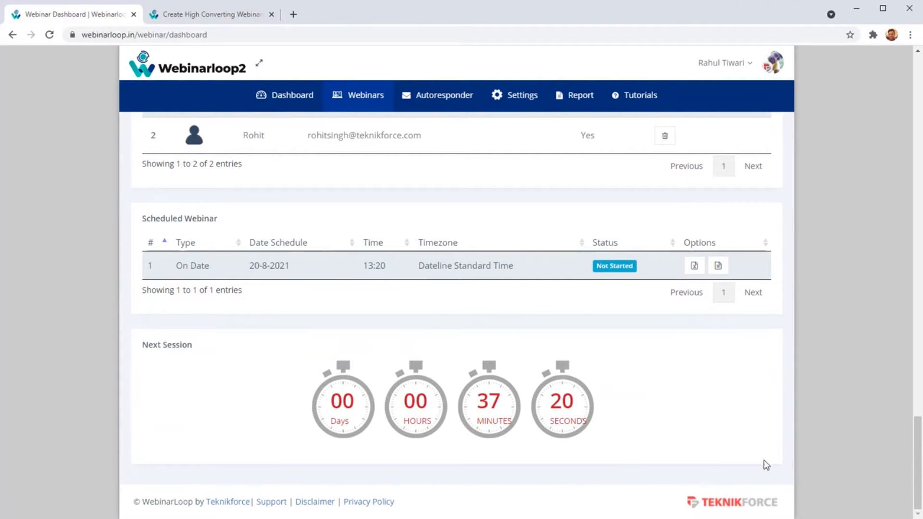
# Open the Scheduled Webinar for editing and look over its Webinar Details page.
pyautogui.moveTo(918, 442); pyautogui.dragTo(891, 380)
pyautogui.scroll(10, 891, 380)
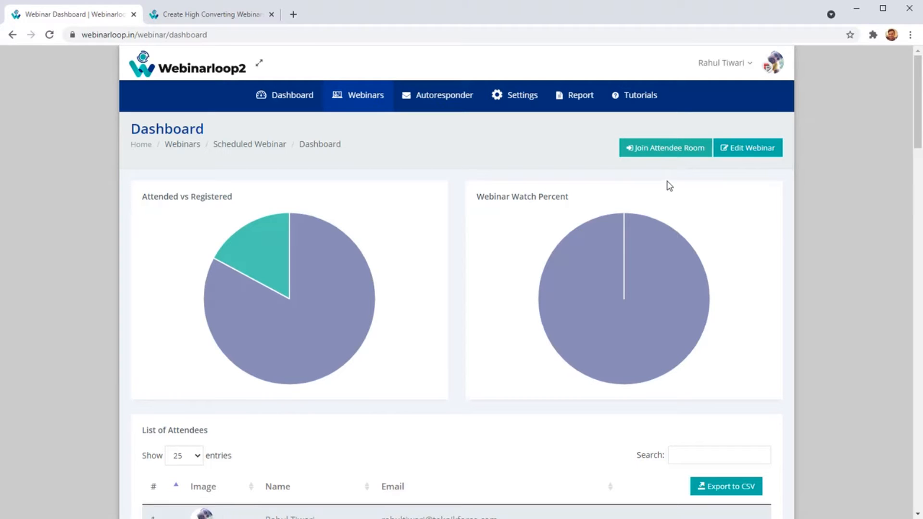
pyautogui.click(758, 158)
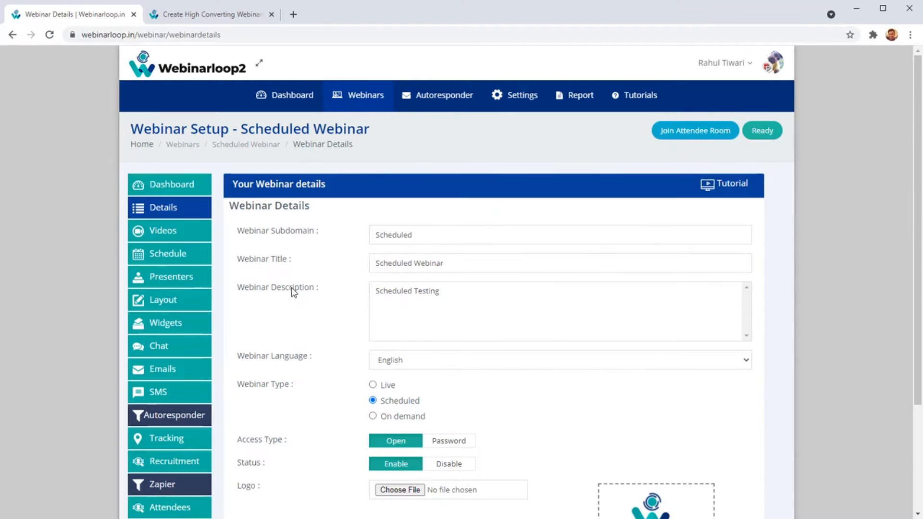
pyautogui.scroll(-3, 282, 288)
pyautogui.scroll(3, 291, 312)
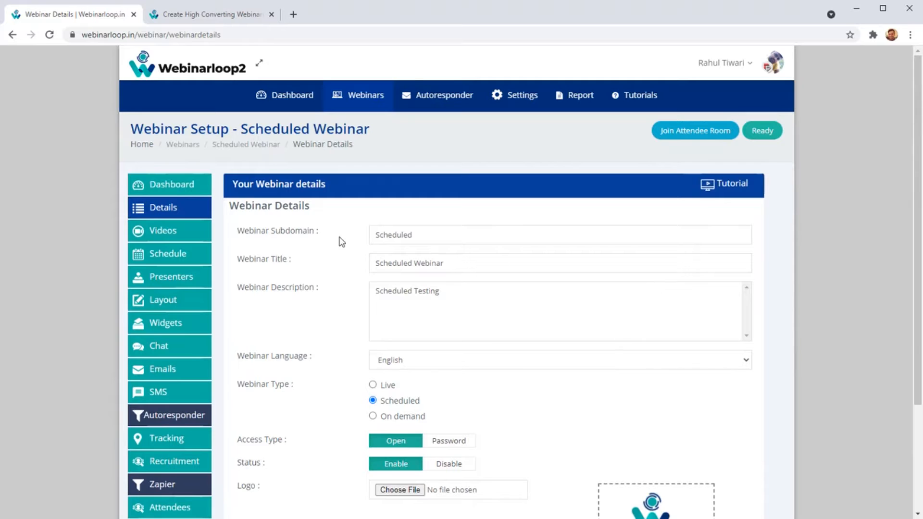
pyautogui.moveTo(285, 184); pyautogui.dragTo(455, 179)
pyautogui.click(394, 189)
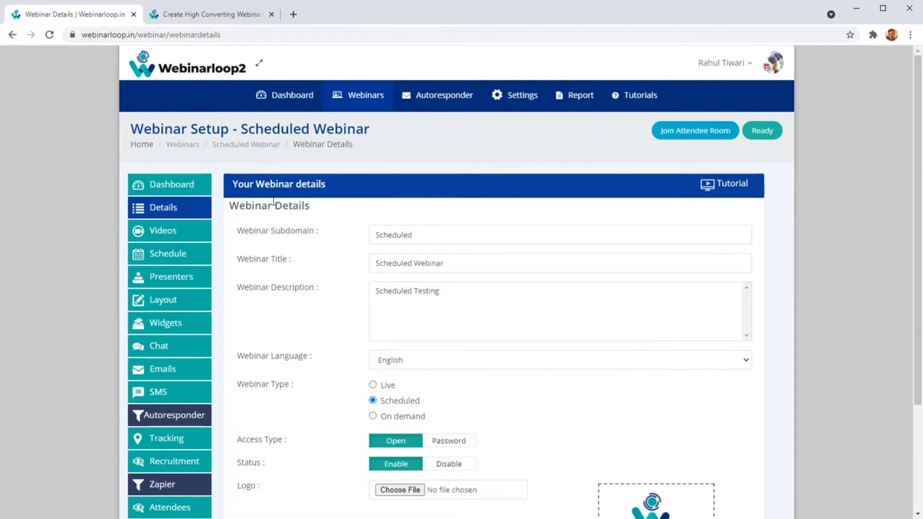
# Open the webinar details tutorial video on YouTube, pause it, skim its description and close the video page.
pyautogui.click(742, 190)
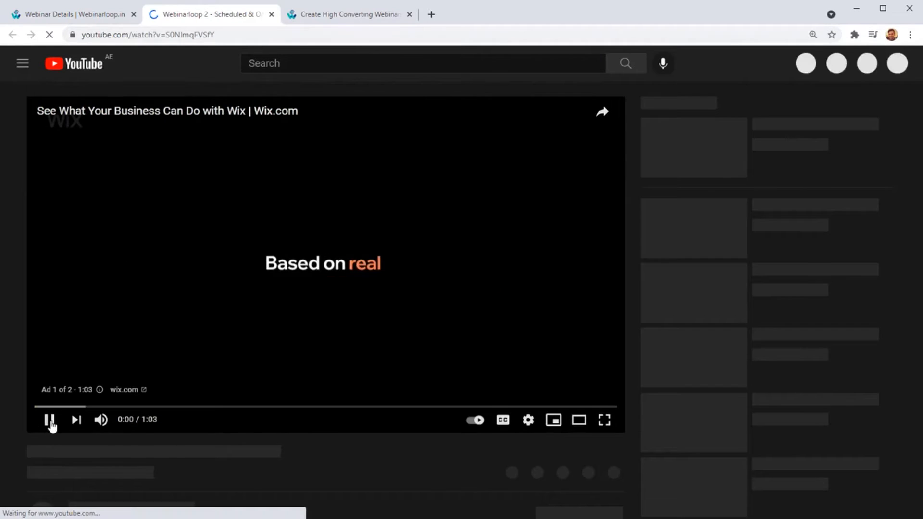
pyautogui.click(50, 420)
pyautogui.scroll(-3, 169, 336)
pyautogui.scroll(-3, 168, 335)
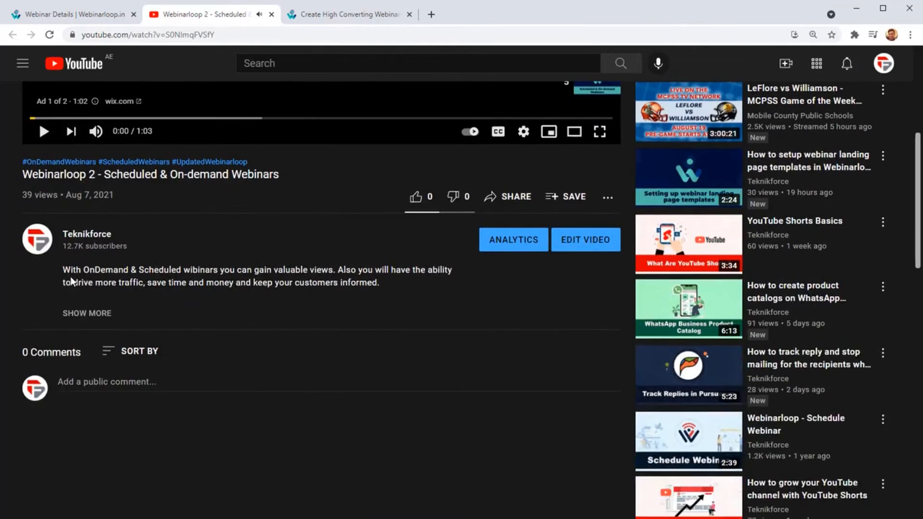
pyautogui.scroll(5, 71, 279)
pyautogui.scroll(-3, 39, 289)
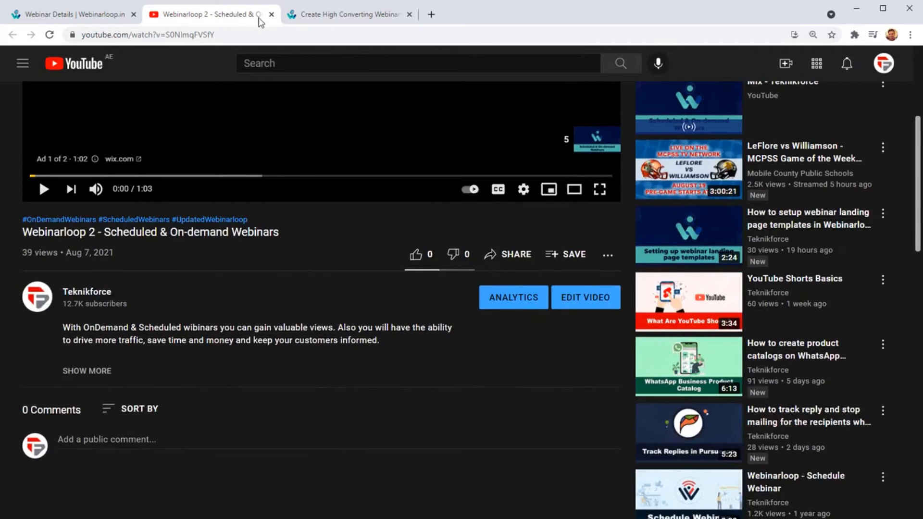
pyautogui.scroll(5, 337, 62)
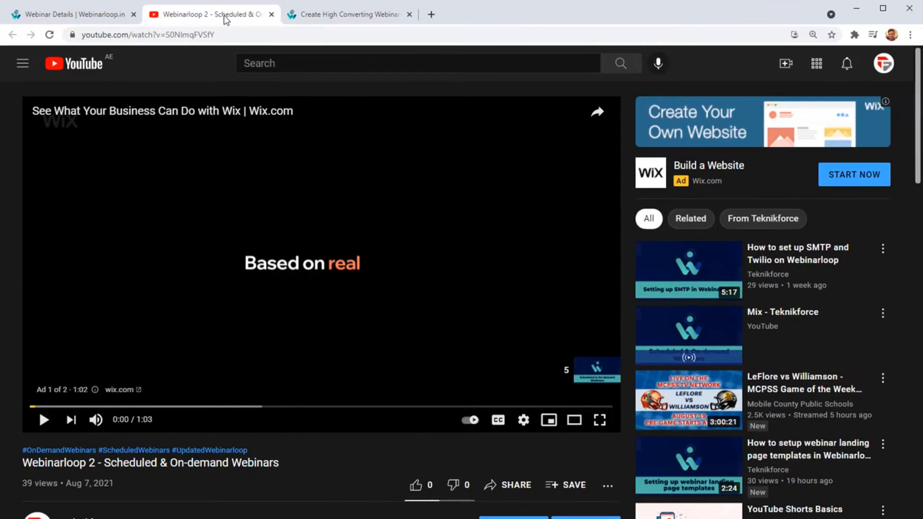
pyautogui.middleClick(224, 19)
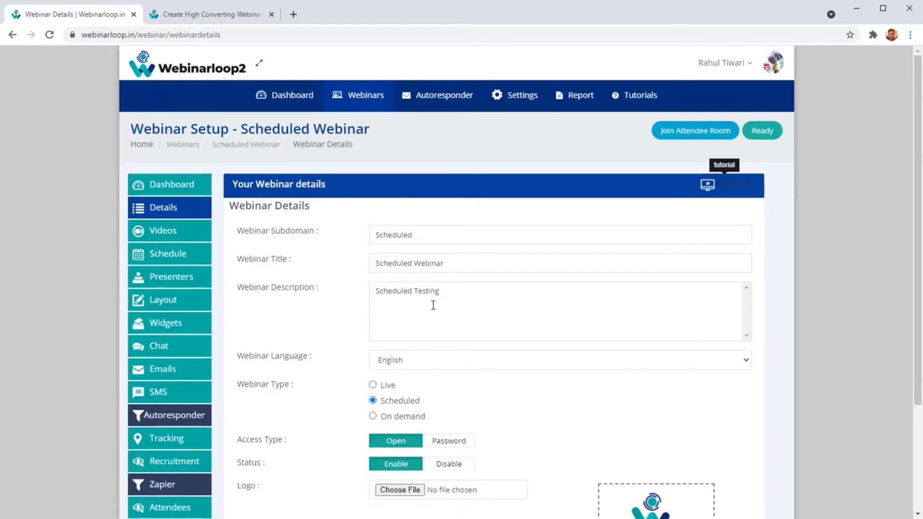
# Check the Scheduled Webinar's checklist of what must be set up before going live, and close it.
pyautogui.scroll(-3, 421, 381)
pyautogui.scroll(3, 296, 356)
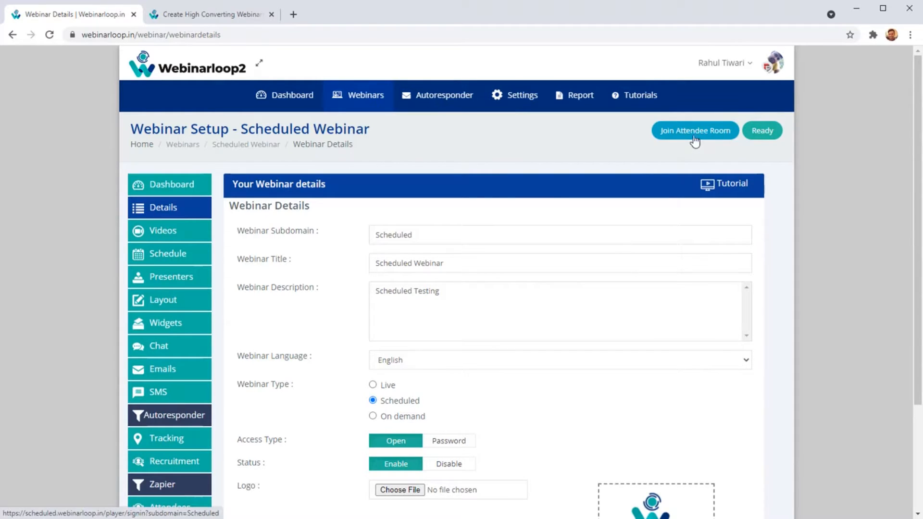
pyautogui.click(763, 137)
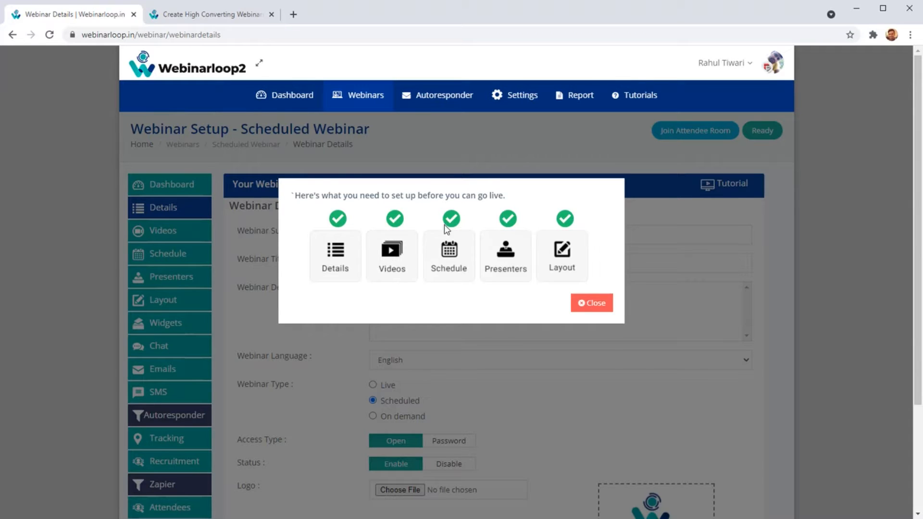
pyautogui.click(596, 305)
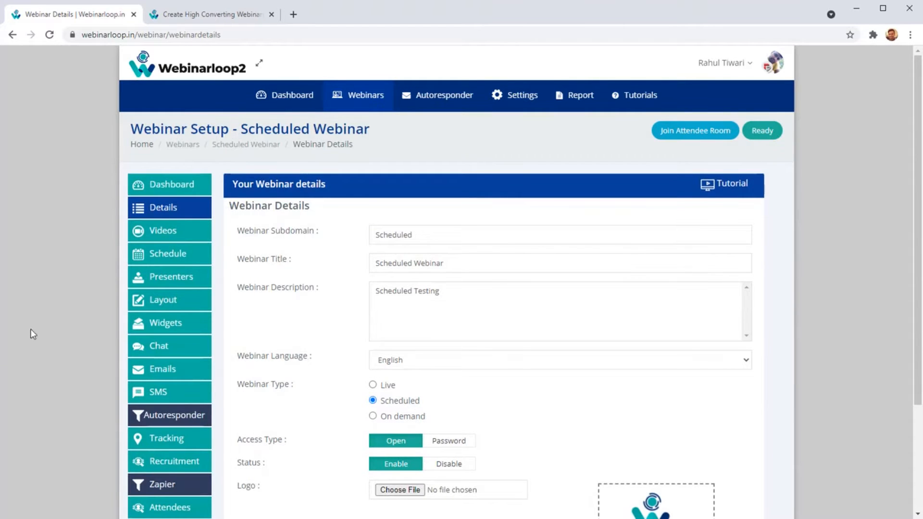
# Review the webinar's detail fields, including subdomain, title, description and language.
pyautogui.click(190, 218)
pyautogui.scroll(-3, 469, 255)
pyautogui.scroll(2, 445, 225)
pyautogui.scroll(1, 432, 216)
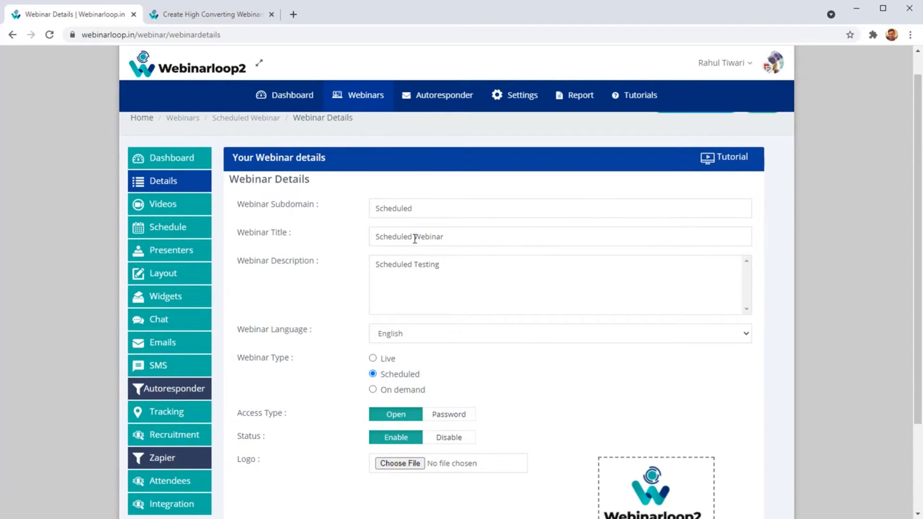
pyautogui.moveTo(380, 294); pyautogui.dragTo(388, 295)
pyautogui.scroll(-3, 426, 321)
pyautogui.click(423, 224)
pyautogui.click(424, 227)
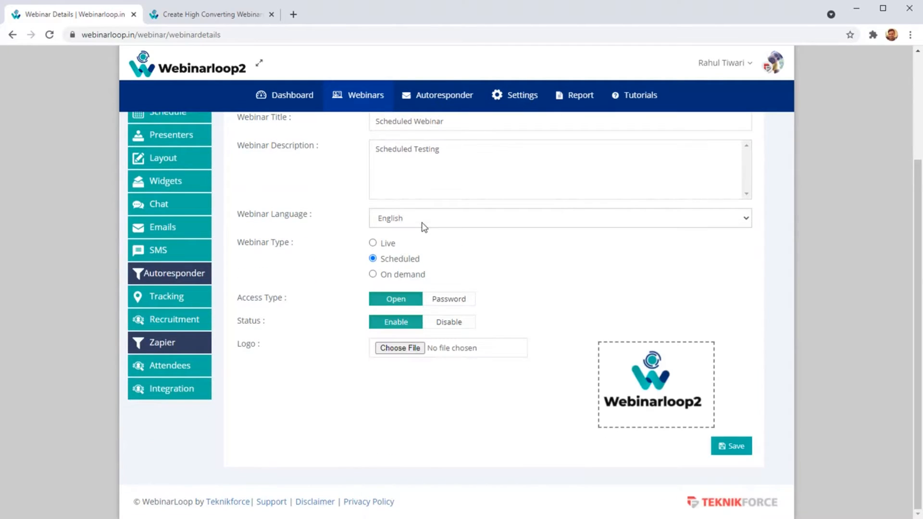
# Try the Live webinar type and return the type to Scheduled.
pyautogui.click(373, 243)
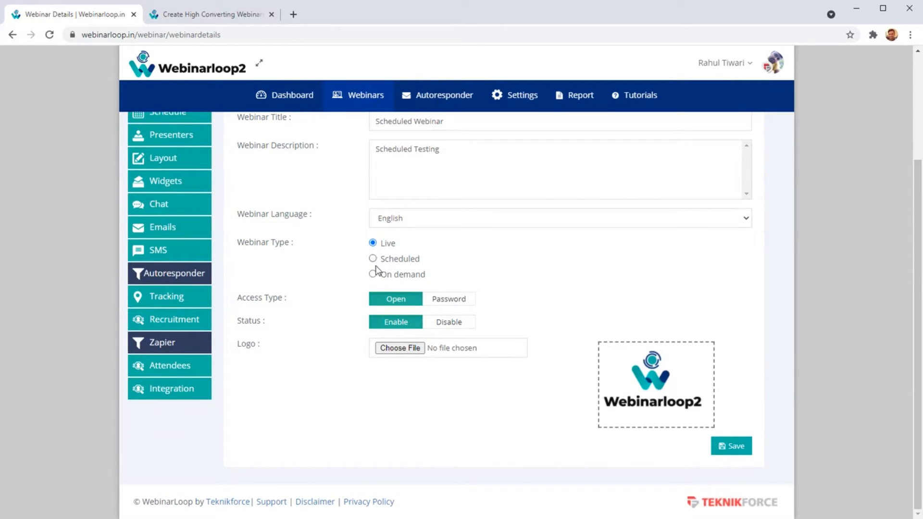
pyautogui.click(374, 260)
pyautogui.click(373, 258)
# Try Password access and the Disable status, and return them to Open and Enable.
pyautogui.click(435, 302)
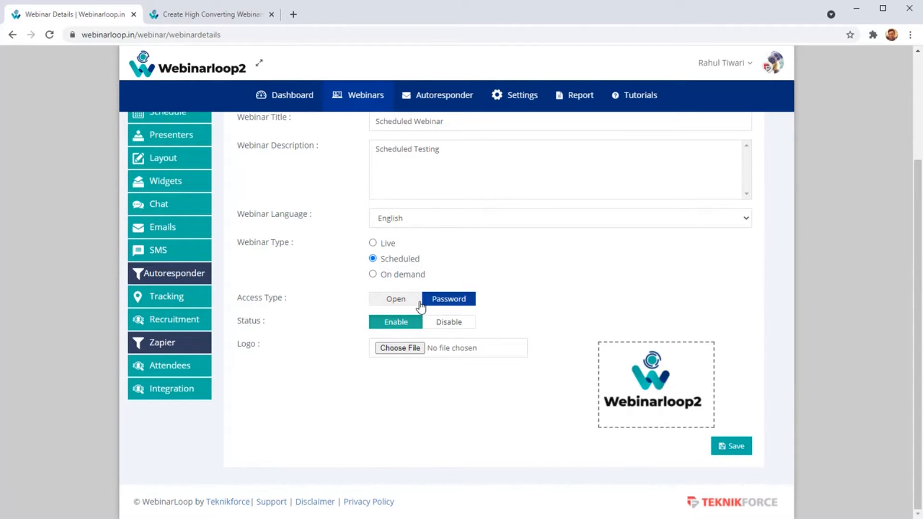
pyautogui.click(418, 303)
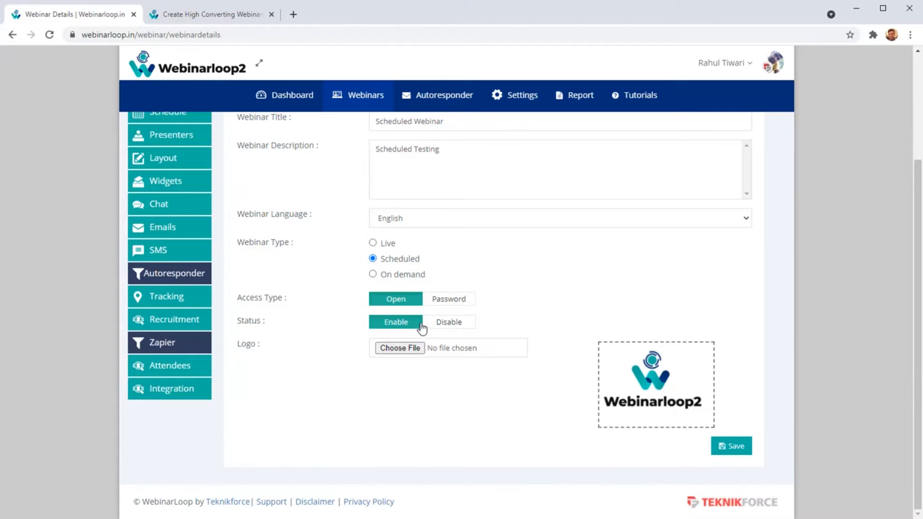
pyautogui.click(433, 323)
pyautogui.click(412, 327)
# Open the webinar's Videos settings and try MP4 and Dailymotion as the platform, returning it to YouTube.
pyautogui.scroll(3, 34, 310)
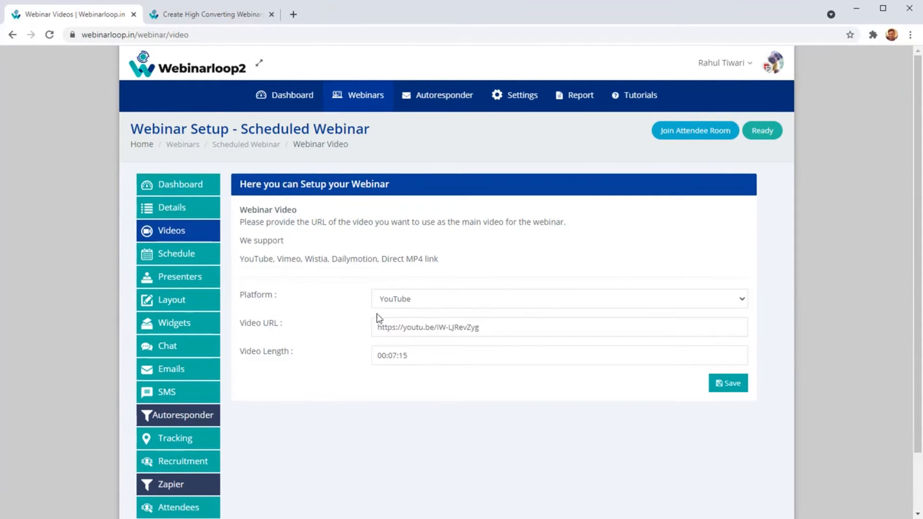
pyautogui.click(424, 298)
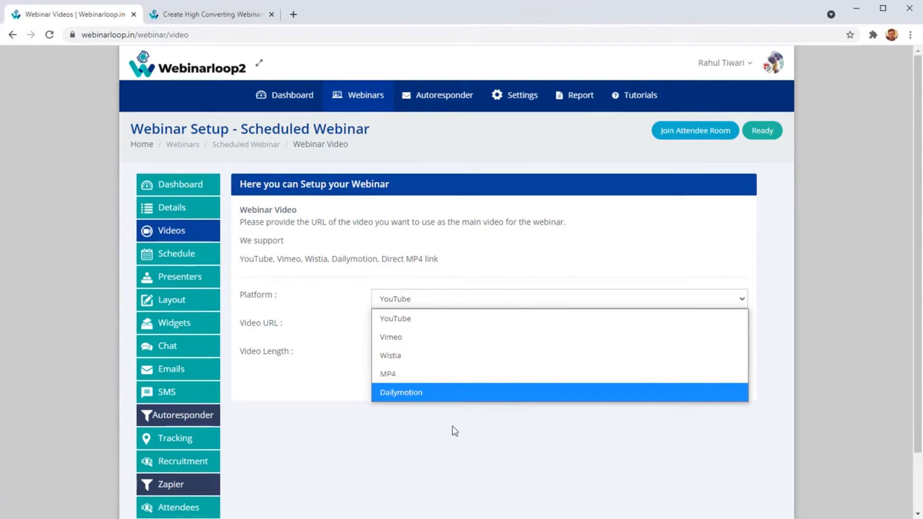
pyautogui.click(419, 374)
pyautogui.click(422, 304)
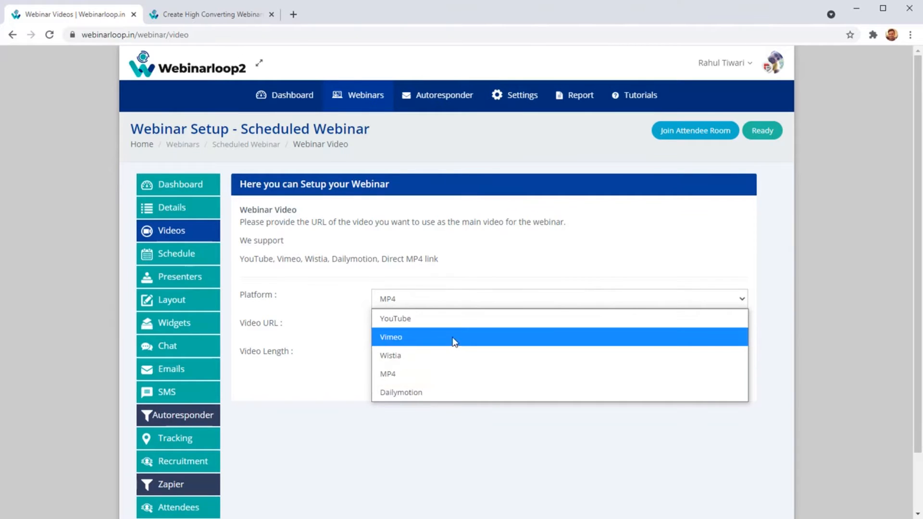
pyautogui.click(436, 393)
pyautogui.click(404, 299)
pyautogui.click(404, 318)
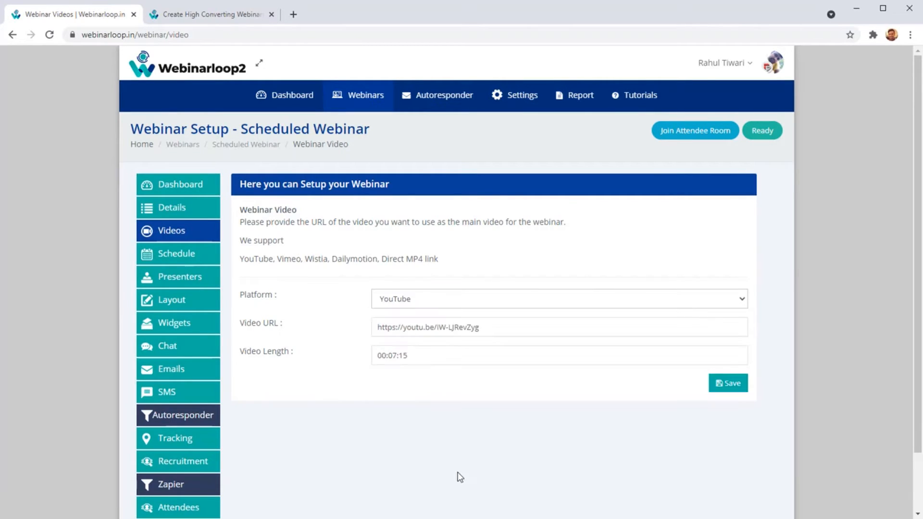
# Inspect the webinar's video URL and the Video Length time selector.
pyautogui.tripleClick(506, 332)
pyautogui.click(304, 352)
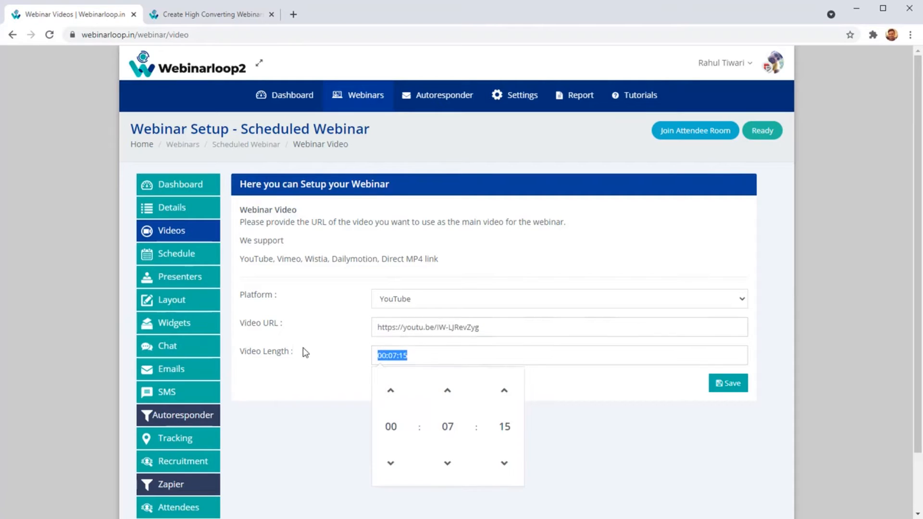
pyautogui.click(339, 394)
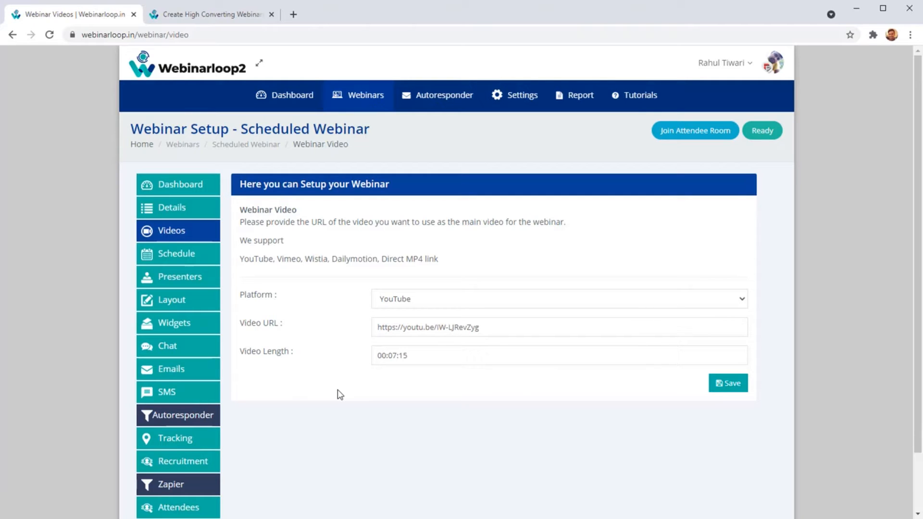
pyautogui.moveTo(529, 385); pyautogui.dragTo(329, 387)
# Open the webinar's Schedule settings and check the schedule types and the date field, keeping On Date selected.
pyautogui.click(208, 255)
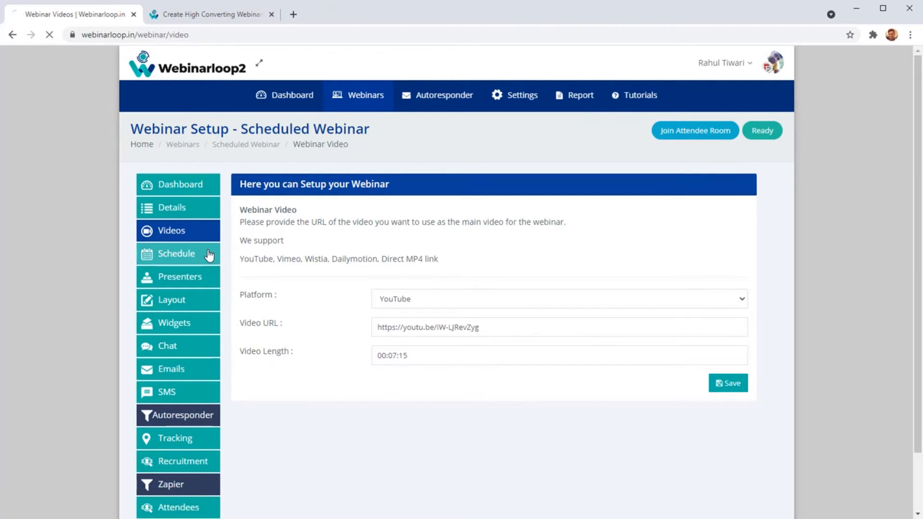
pyautogui.scroll(-1, 385, 247)
pyautogui.scroll(1, 385, 250)
pyautogui.click(402, 214)
pyautogui.click(405, 215)
pyautogui.click(405, 215)
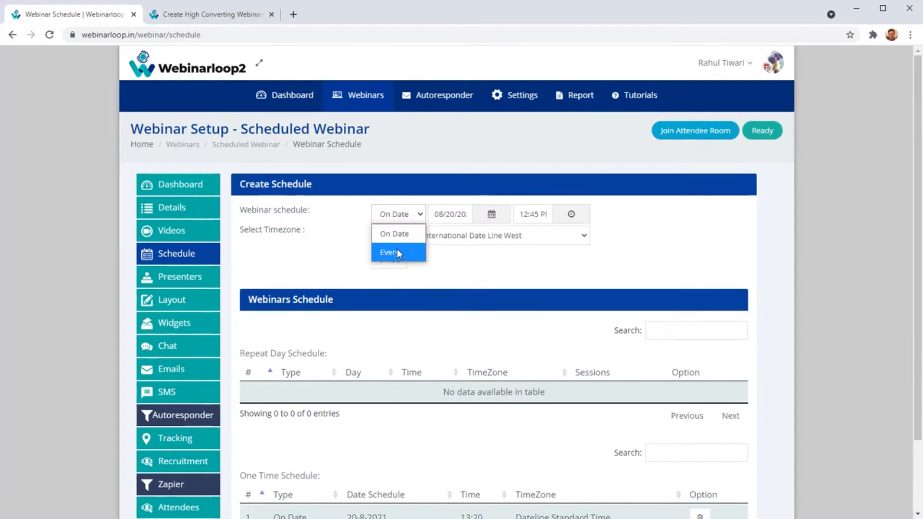
pyautogui.click(398, 235)
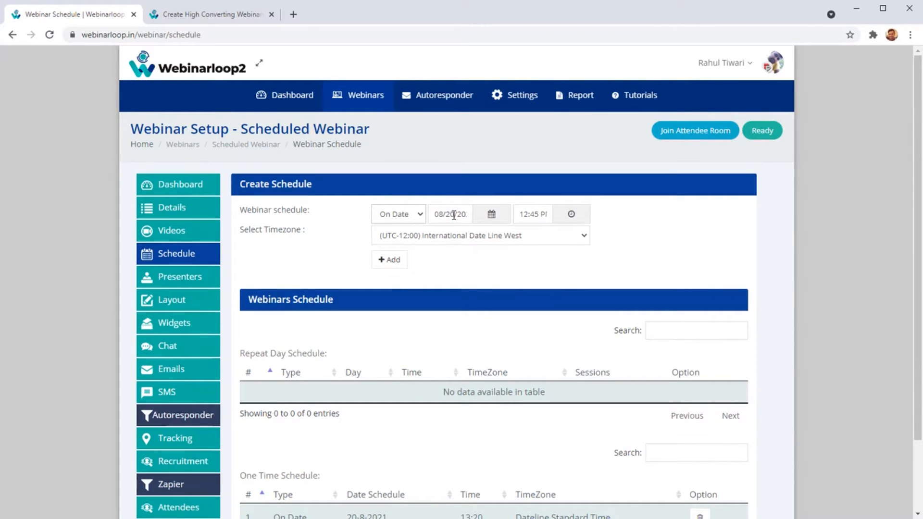
pyautogui.click(473, 219)
pyautogui.press('Tab')
# Add a recurring schedule for every Sunday at 12:45 with session count 1 and the (UTC-12:00) International Date Line West timezone.
pyautogui.click(412, 219)
pyautogui.click(409, 261)
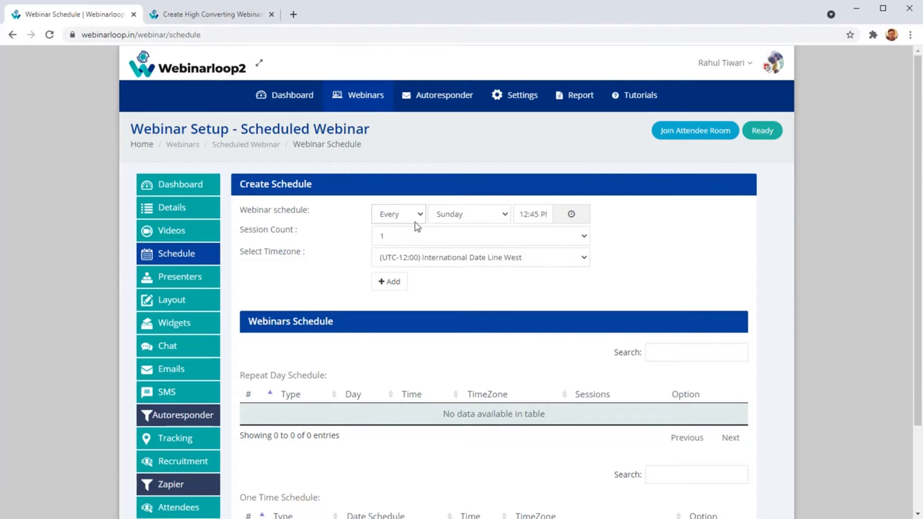
pyautogui.click(473, 217)
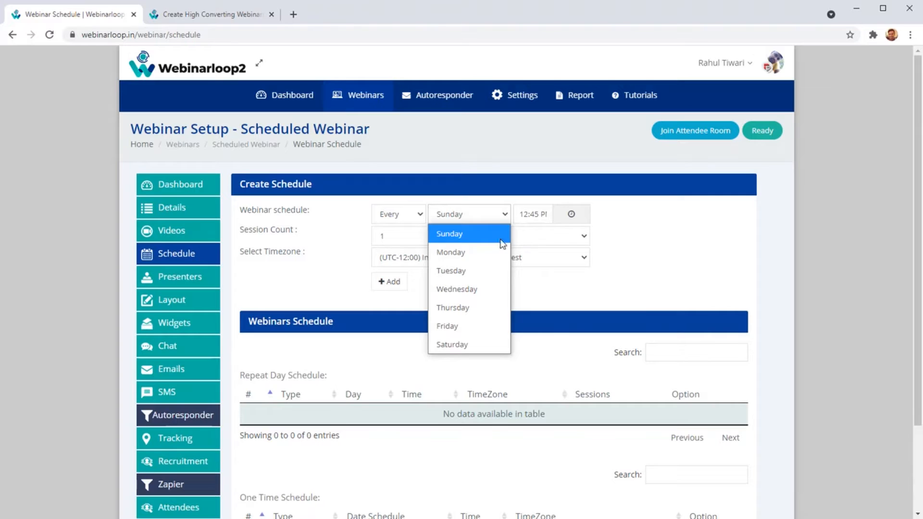
pyautogui.click(589, 349)
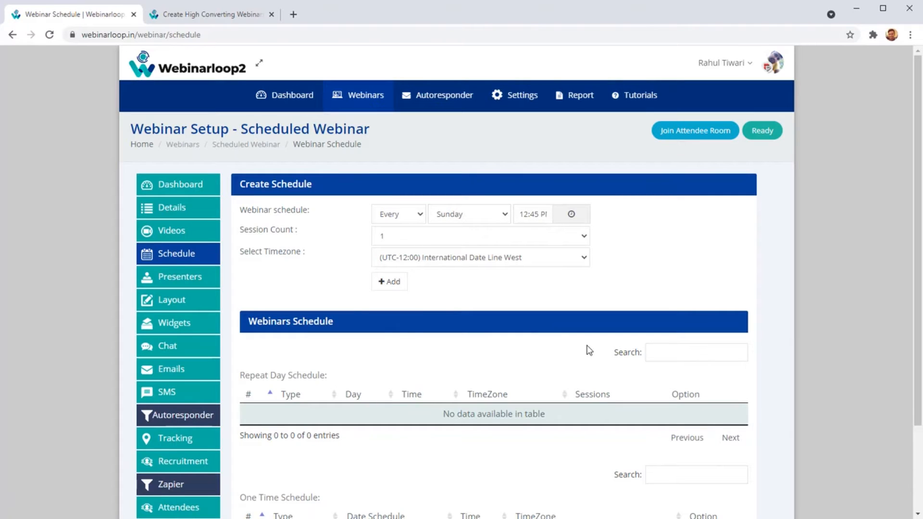
pyautogui.click(484, 216)
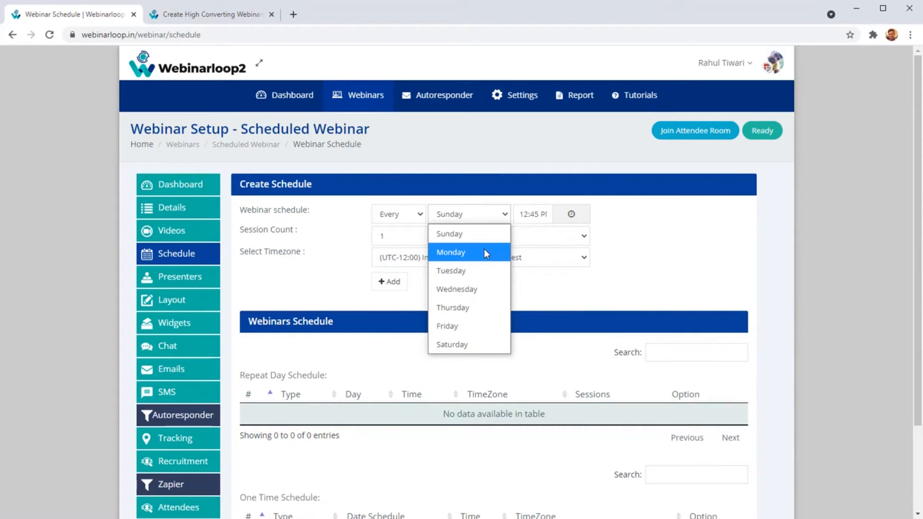
pyautogui.click(489, 240)
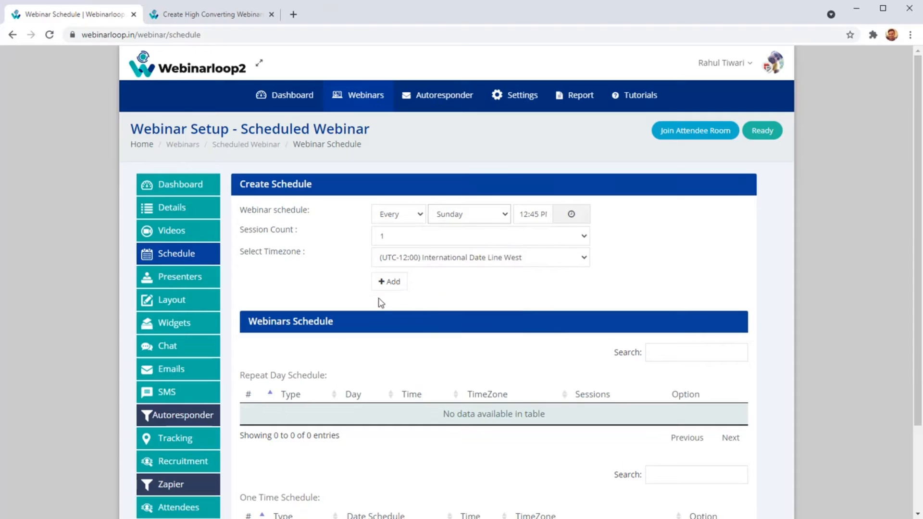
pyautogui.click(395, 283)
# Try Monday and Tuesday as the day for another recurring schedule and review the schedule tables.
pyautogui.click(485, 221)
pyautogui.click(469, 250)
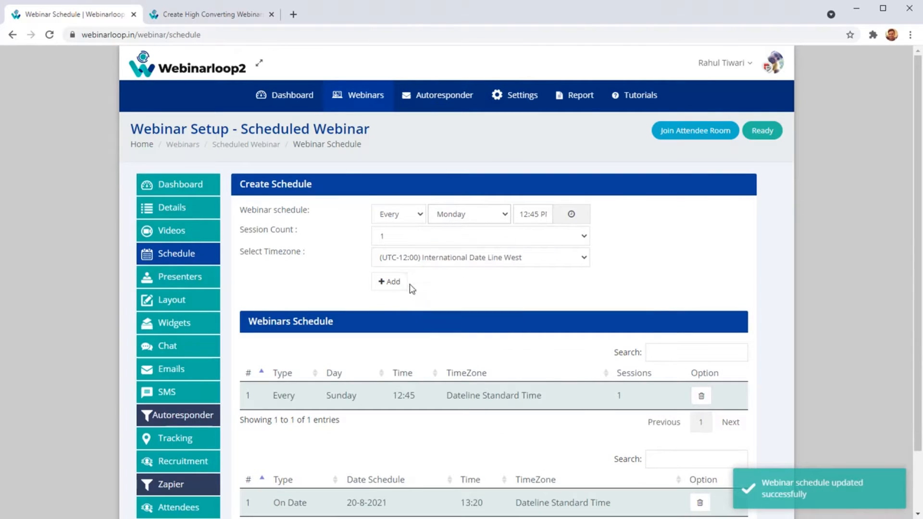
pyautogui.click(567, 102)
pyautogui.click(461, 219)
pyautogui.click(466, 273)
pyautogui.scroll(-2, 428, 326)
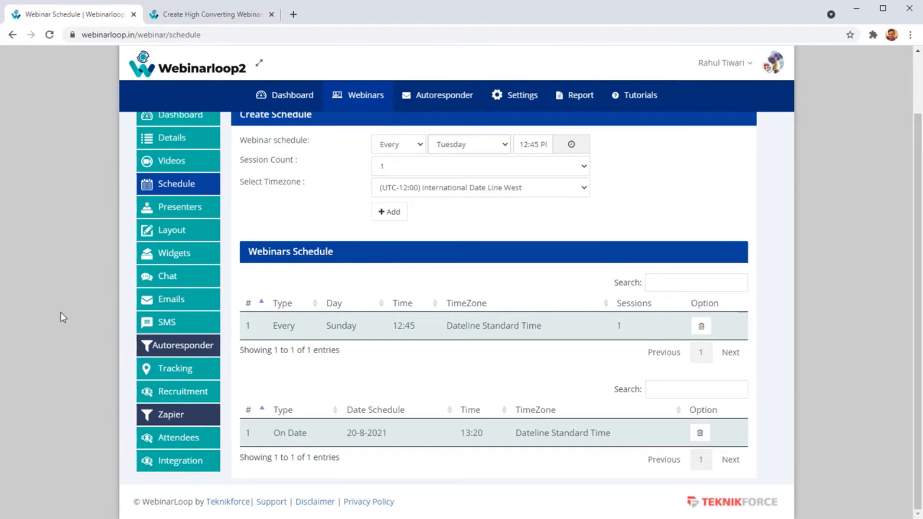
pyautogui.scroll(2, 207, 293)
# Open the webinar's Presenters settings and invite a new presenter using the presenter's e-mail address.
pyautogui.click(194, 281)
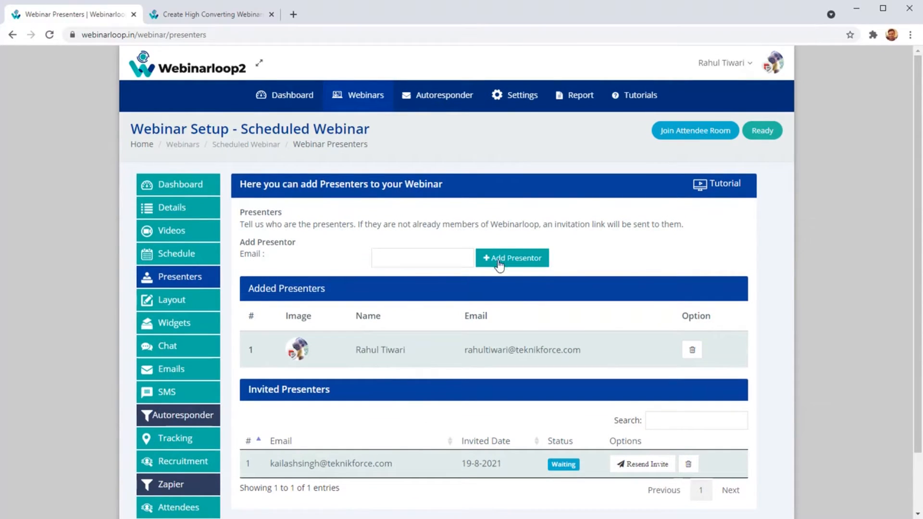
pyautogui.click(446, 252)
pyautogui.click(443, 281)
pyautogui.click(512, 257)
pyautogui.scroll(-2, 399, 445)
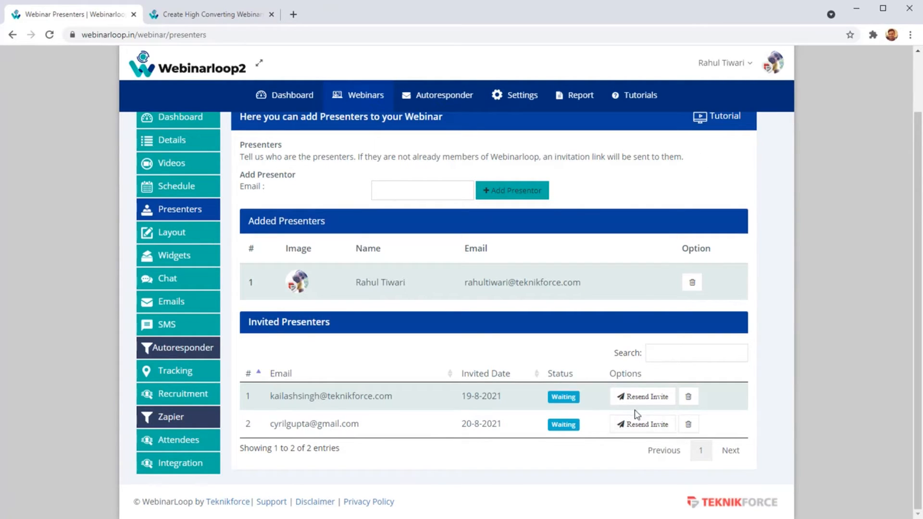
# Open the webinar's Layout settings, browse the registration templates and open one of them for customizing.
pyautogui.moveTo(270, 293); pyautogui.dragTo(432, 272)
pyautogui.click(432, 272)
pyautogui.scroll(1, 236, 345)
pyautogui.click(193, 299)
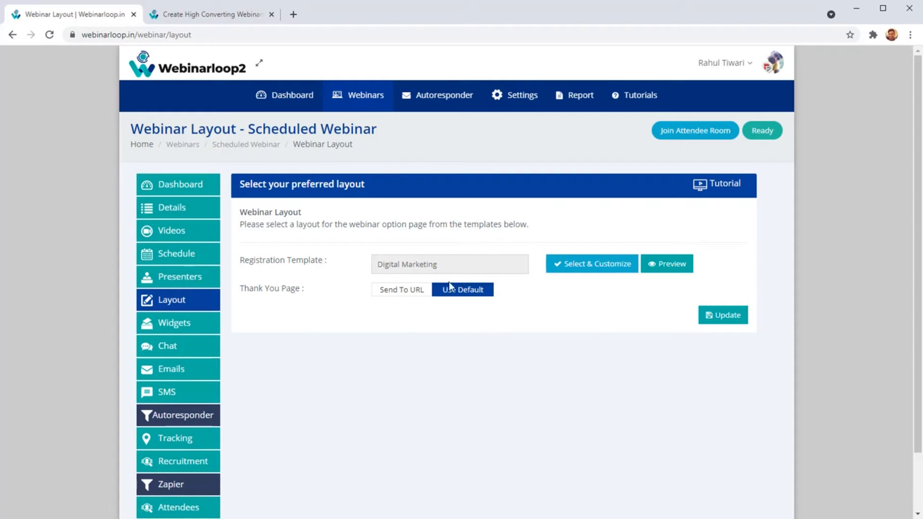
pyautogui.click(573, 270)
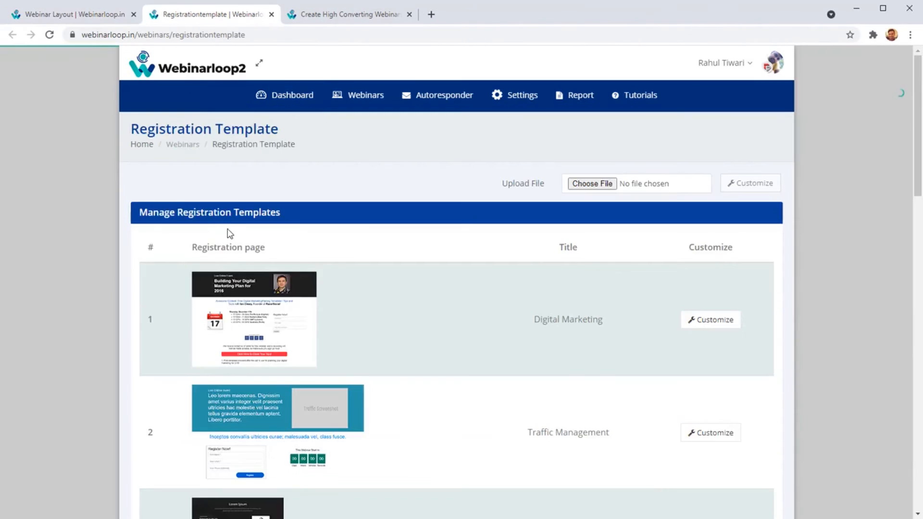
pyautogui.scroll(-20, 327, 290)
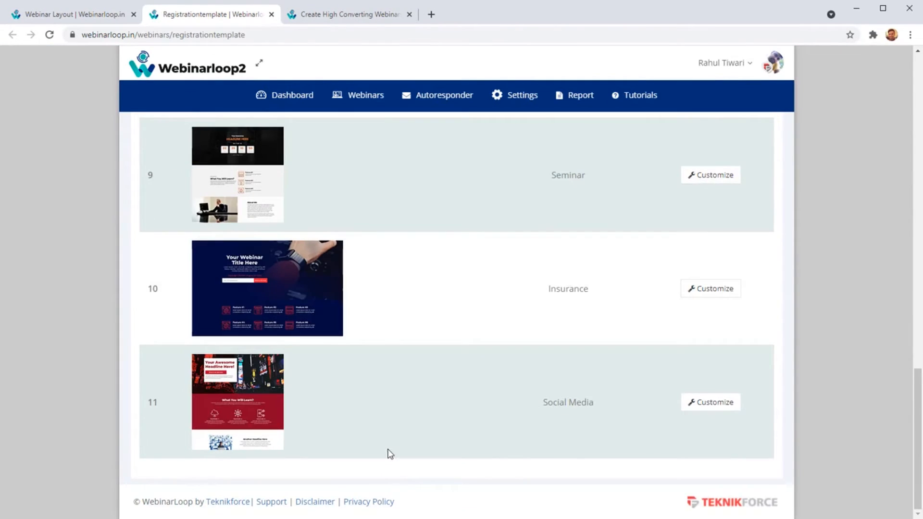
pyautogui.scroll(20, 383, 360)
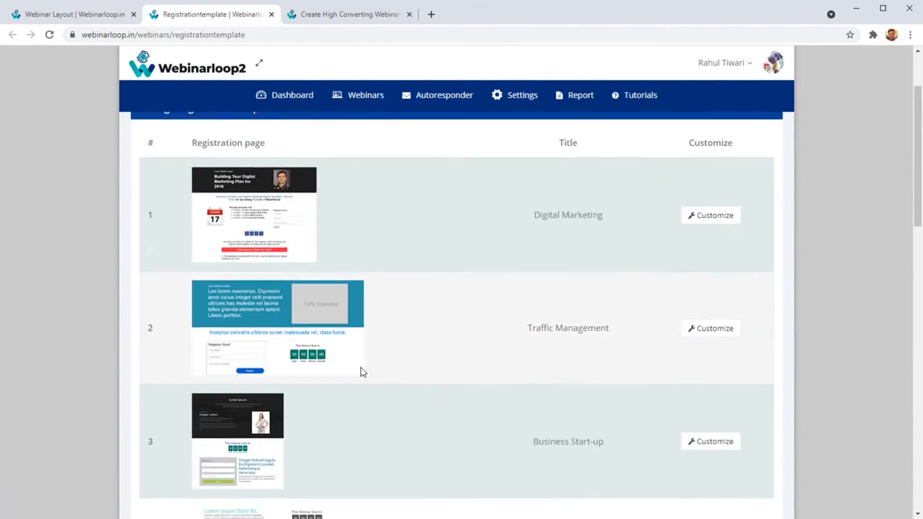
pyautogui.scroll(-6, 377, 370)
pyautogui.click(697, 326)
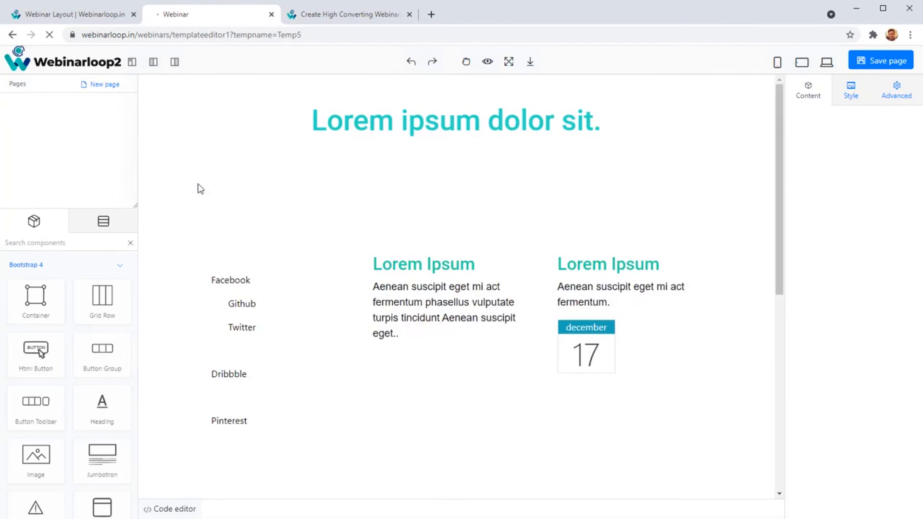
# Replace the Lorem Ipsum heading beside the placeholder photo with the presenter's full name.
pyautogui.click(409, 267)
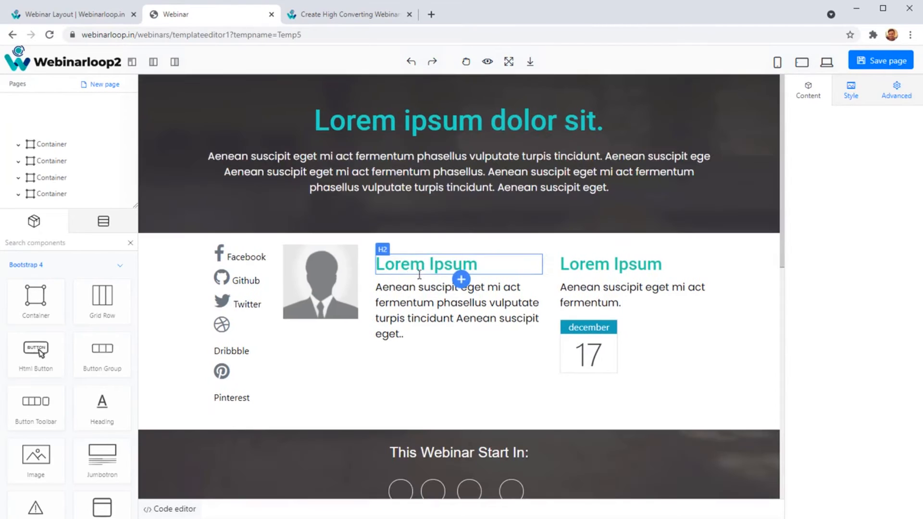
pyautogui.doubleClick(409, 267)
pyautogui.hotkey('ctrl', 'a')
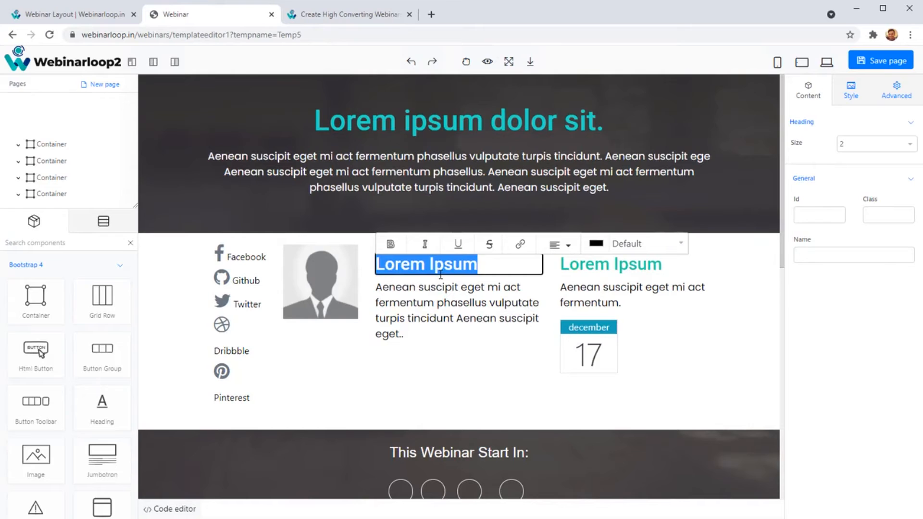
pyautogui.write('Cyril Gutpa')
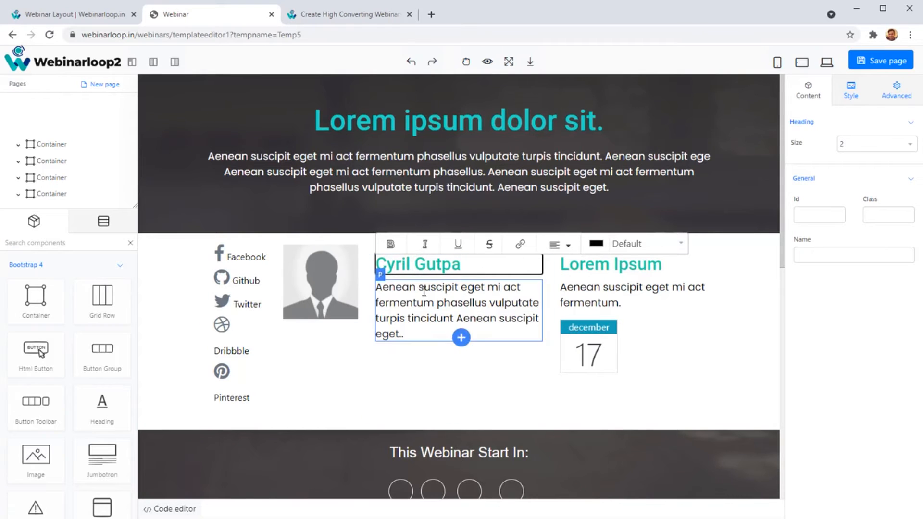
# Delete the placeholder photo next to the presenter's heading in the registration template.
pyautogui.doubleClick(332, 297)
pyautogui.click(448, 294)
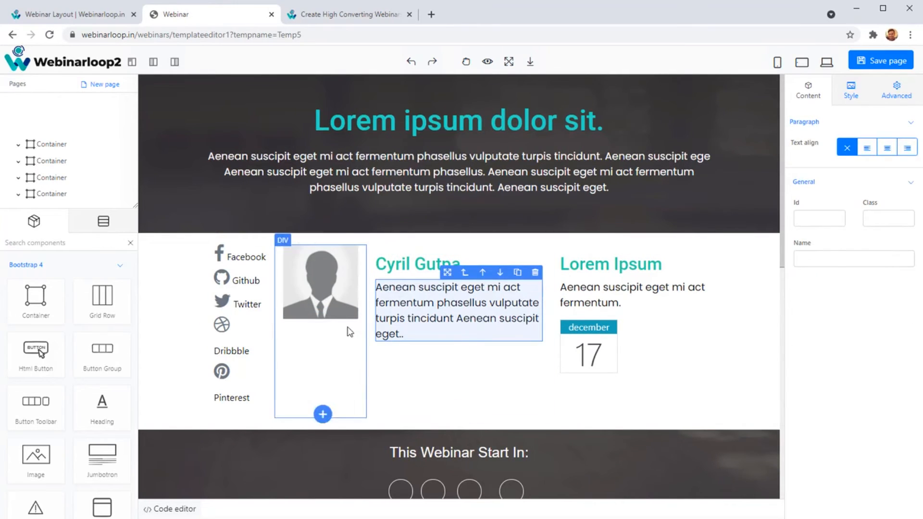
pyautogui.click(334, 310)
pyautogui.click(350, 238)
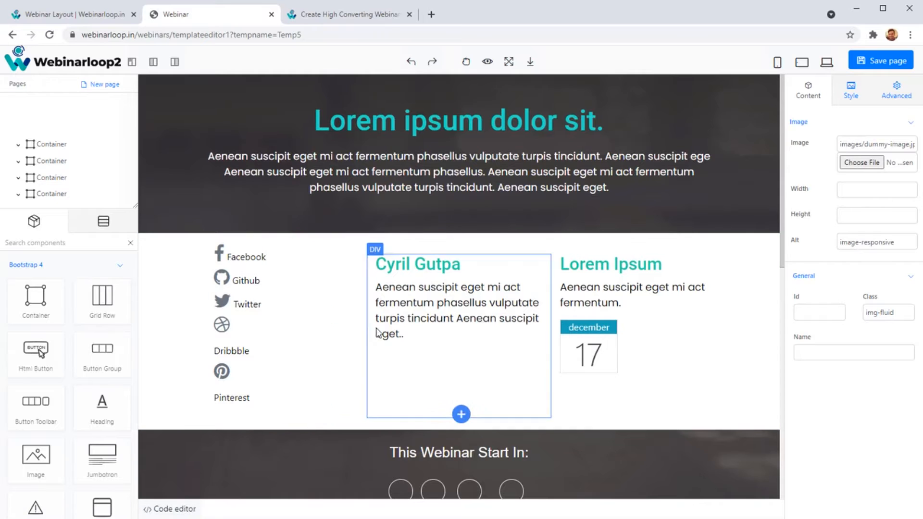
pyautogui.click(391, 333)
# Check the Facebook link and the rest of the template, save the page and return to the webinar's Layout settings.
pyautogui.doubleClick(253, 260)
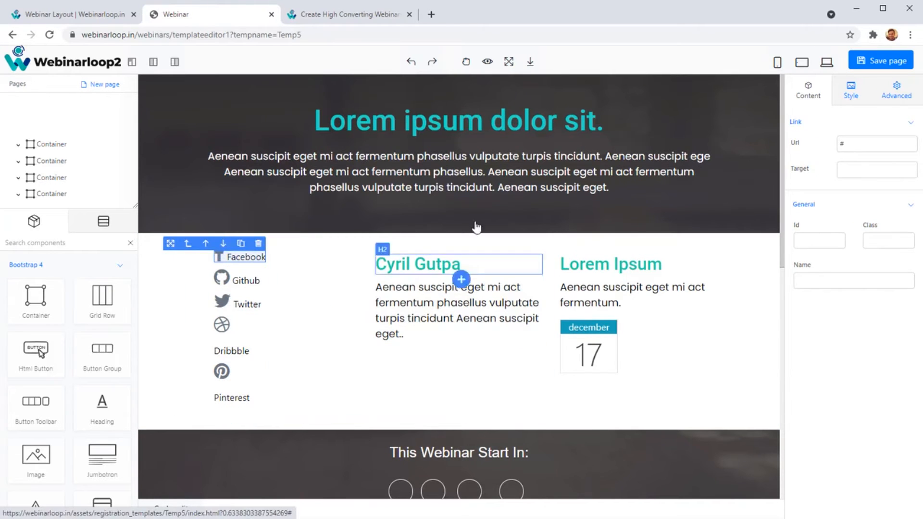
pyautogui.click(466, 188)
pyautogui.scroll(-10, 423, 318)
pyautogui.scroll(10, 423, 318)
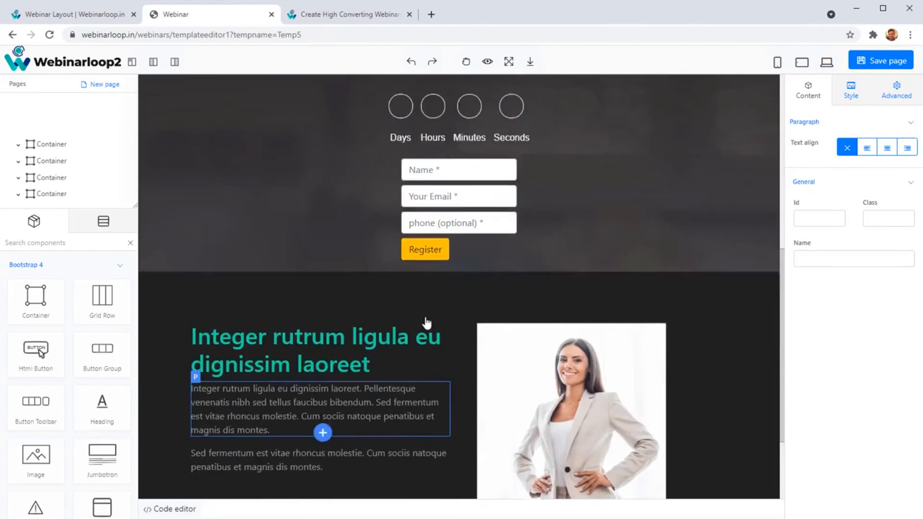
pyautogui.click(871, 68)
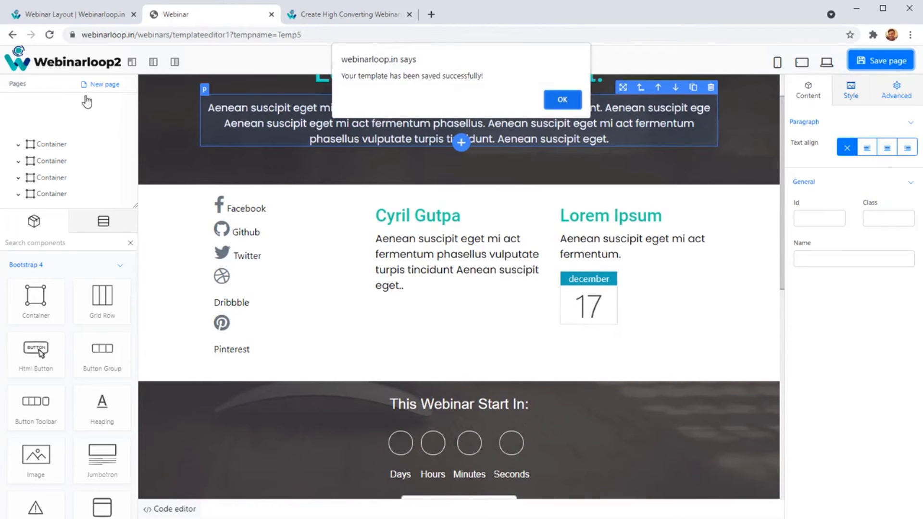
pyautogui.click(556, 98)
pyautogui.click(106, 17)
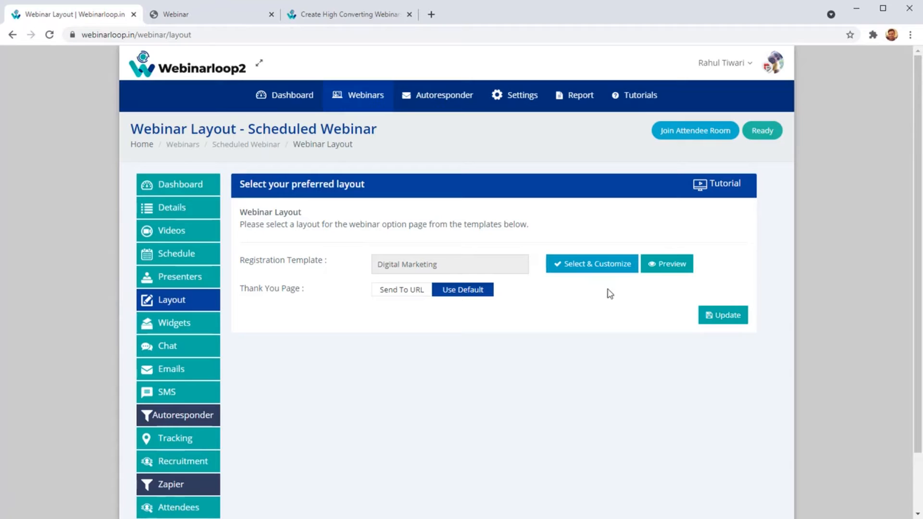
# Reopen the customized registration template to check the saved edits, and close the editor again.
pyautogui.click(591, 264)
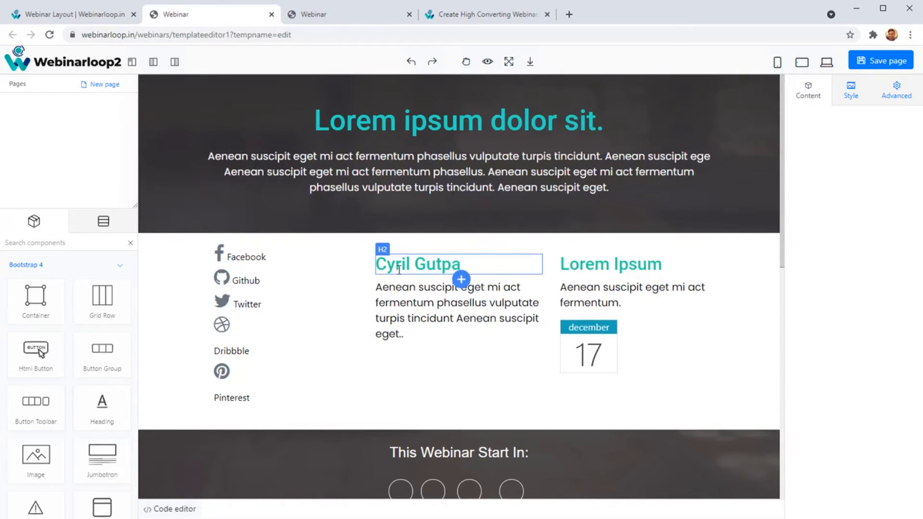
pyautogui.click(417, 294)
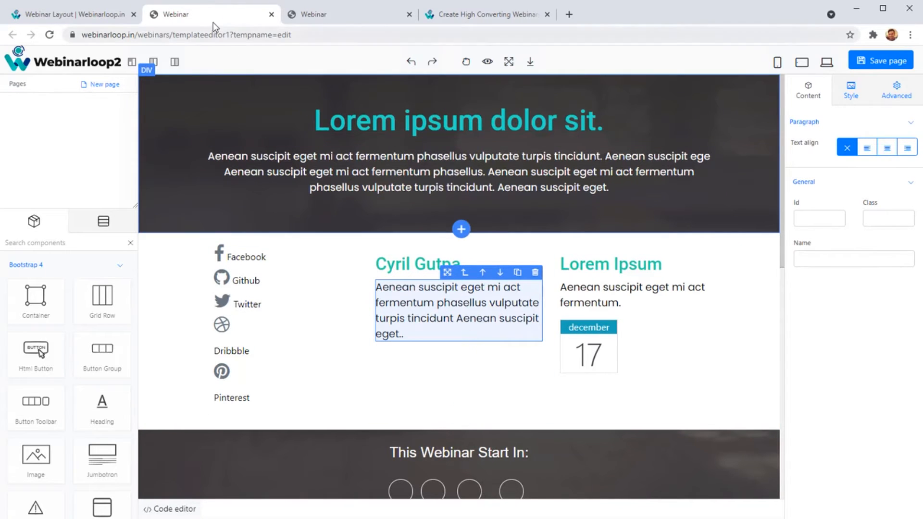
pyautogui.hotkey('ctrl', 'w')
pyautogui.click(517, 100)
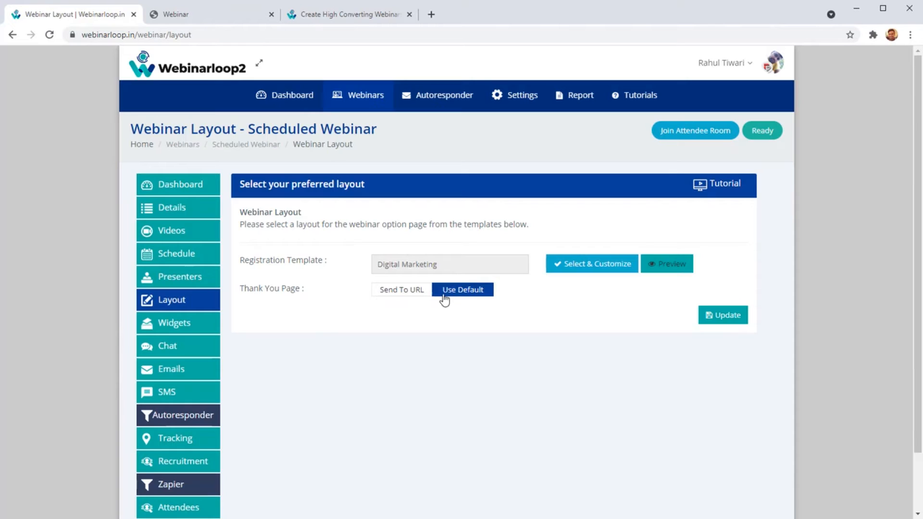
pyautogui.click(393, 296)
pyautogui.click(412, 311)
pyautogui.write('https://m')
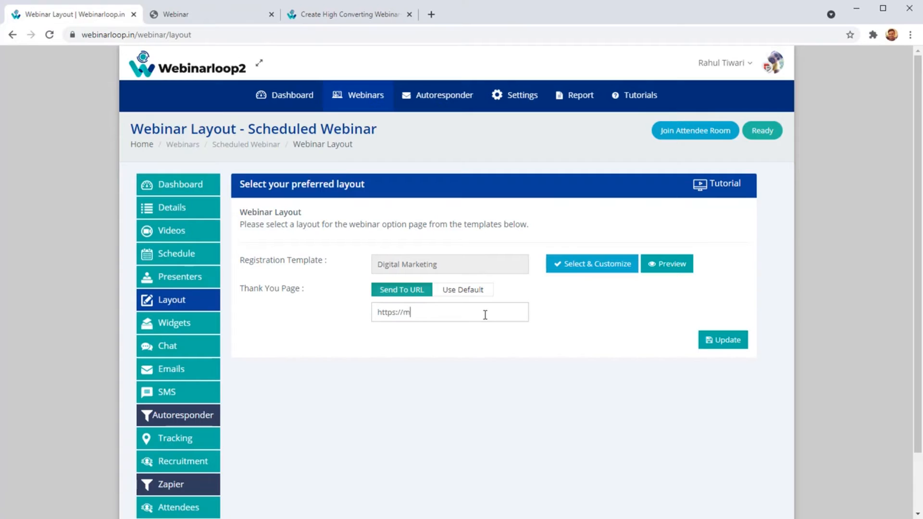
pyautogui.write('ysite.com/thankyou')
# Open the webinar's Widgets settings and review the widgets in the list.
pyautogui.click(206, 328)
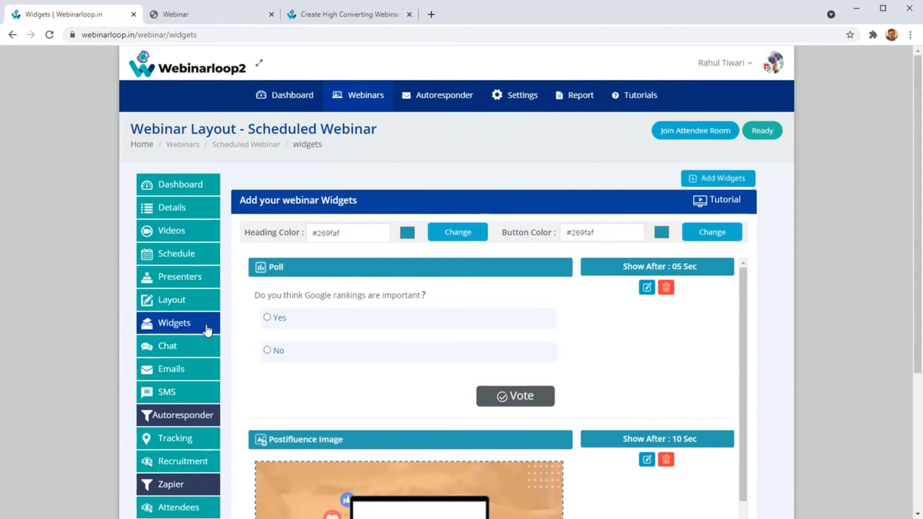
pyautogui.scroll(-5, 545, 309)
pyautogui.scroll(3, 633, 426)
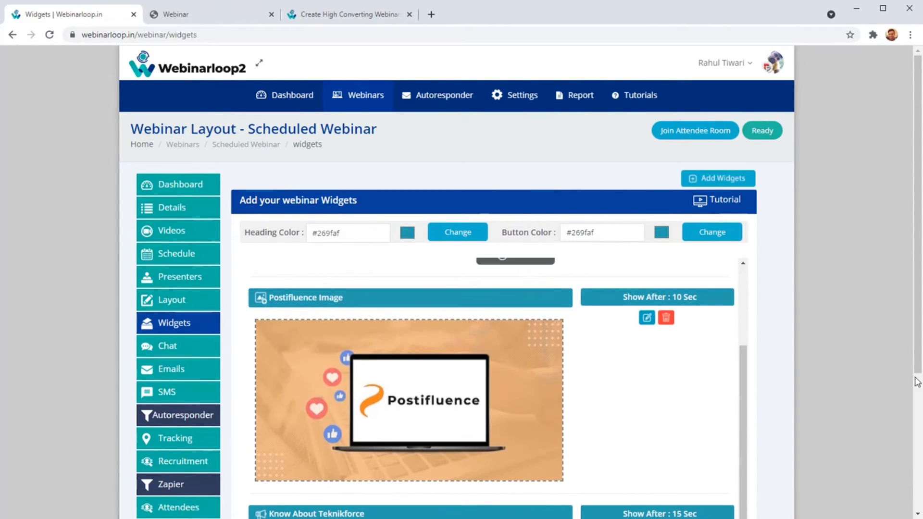
pyautogui.scroll(-5, 872, 375)
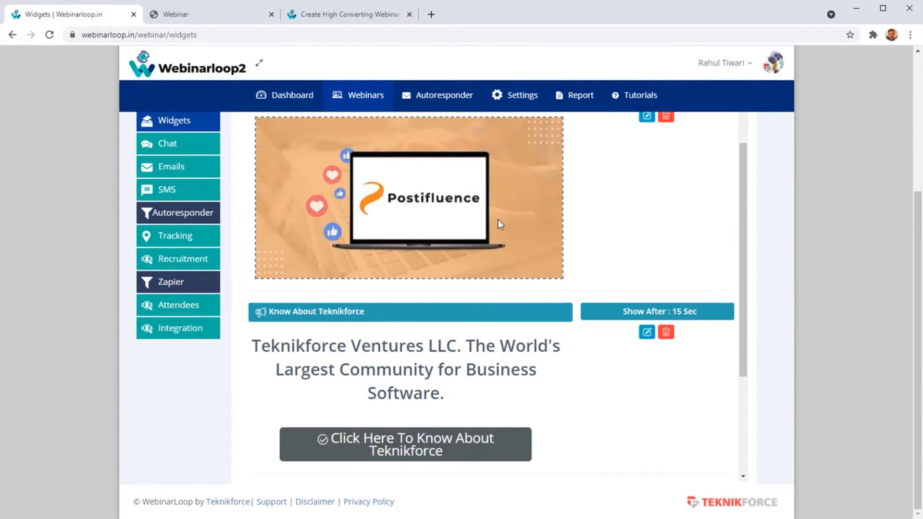
pyautogui.scroll(3, 498, 226)
pyautogui.scroll(5, 297, 249)
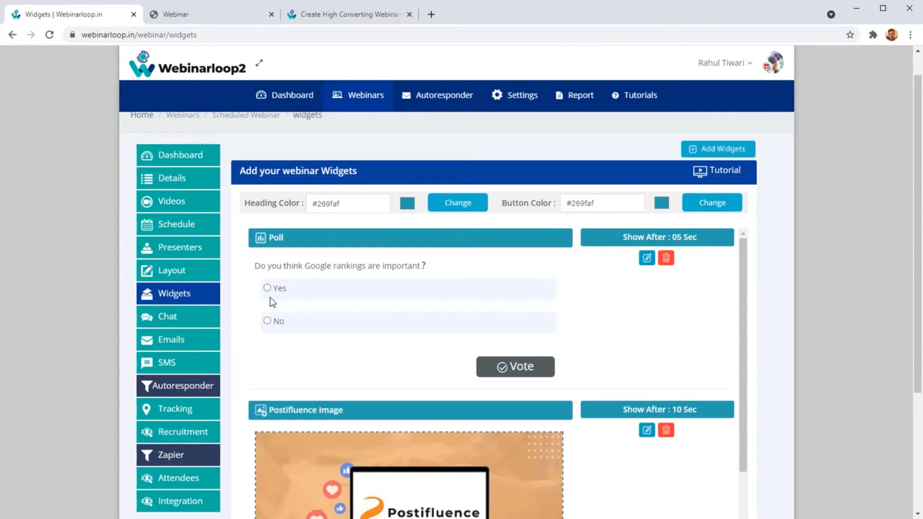
# Answer No to the poll widget's question about Google rankings and submit the vote.
pyautogui.click(267, 321)
pyautogui.click(534, 375)
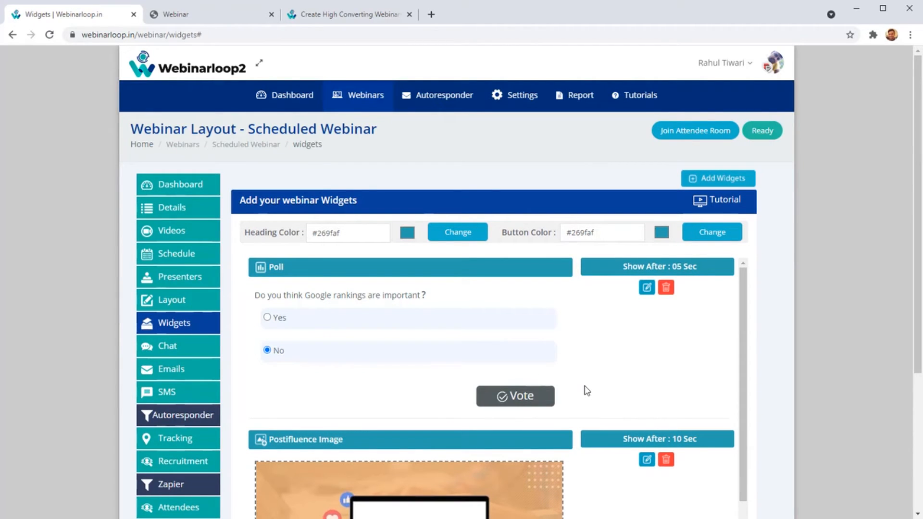
pyautogui.scroll(-3, 548, 365)
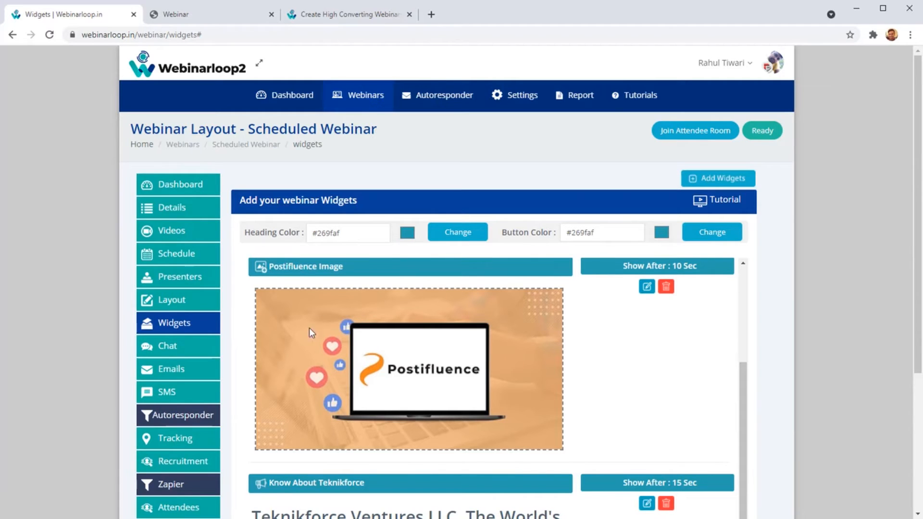
# Review the Postifluence Image and Know About Teknikforce widgets, including their Show After times.
pyautogui.moveTo(627, 270); pyautogui.dragTo(701, 285)
pyautogui.scroll(-1, 730, 387)
pyautogui.scroll(-4, 731, 391)
pyautogui.scroll(-2, 462, 373)
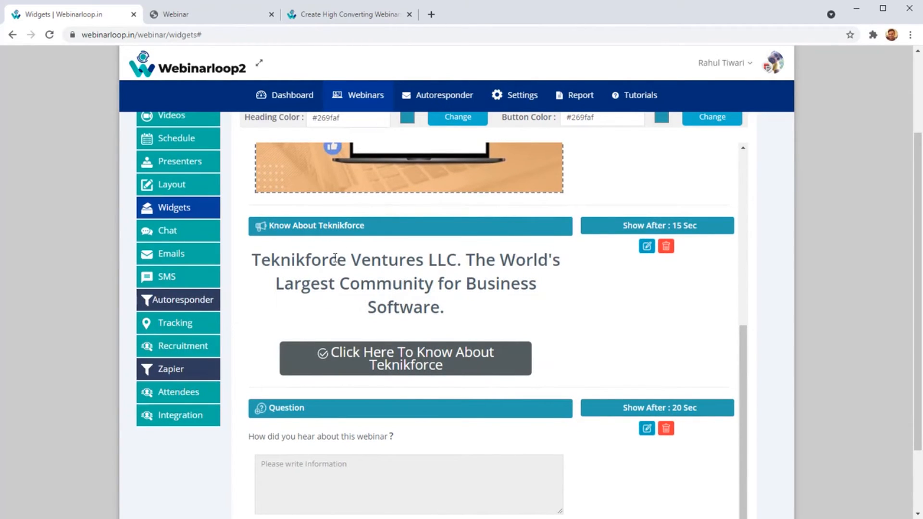
pyautogui.moveTo(327, 259); pyautogui.dragTo(414, 287)
pyautogui.click(419, 300)
pyautogui.moveTo(671, 222); pyautogui.dragTo(696, 225)
# Open the Know About Teknikforce widget's Call To Action settings, check the heading, button text and link, and close them without updating.
pyautogui.click(647, 246)
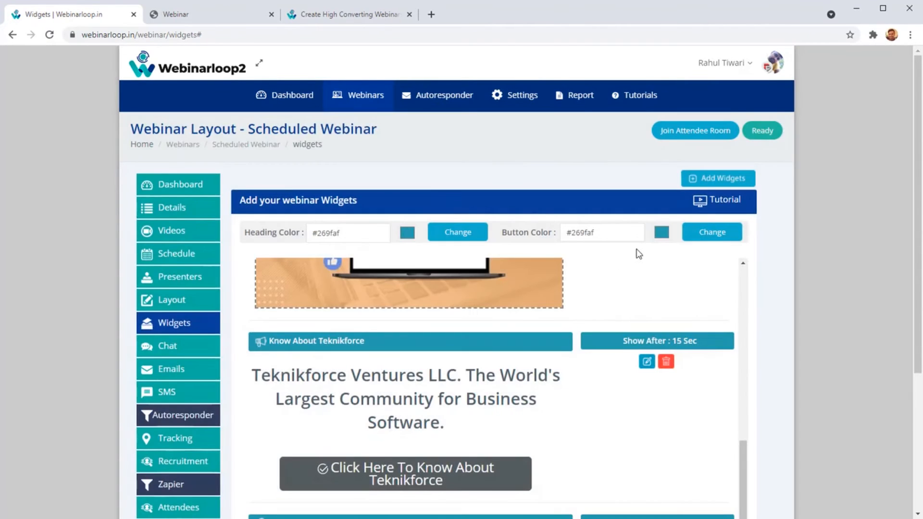
pyautogui.scroll(-4, 618, 337)
pyautogui.scroll(-1, 619, 337)
pyautogui.click(644, 159)
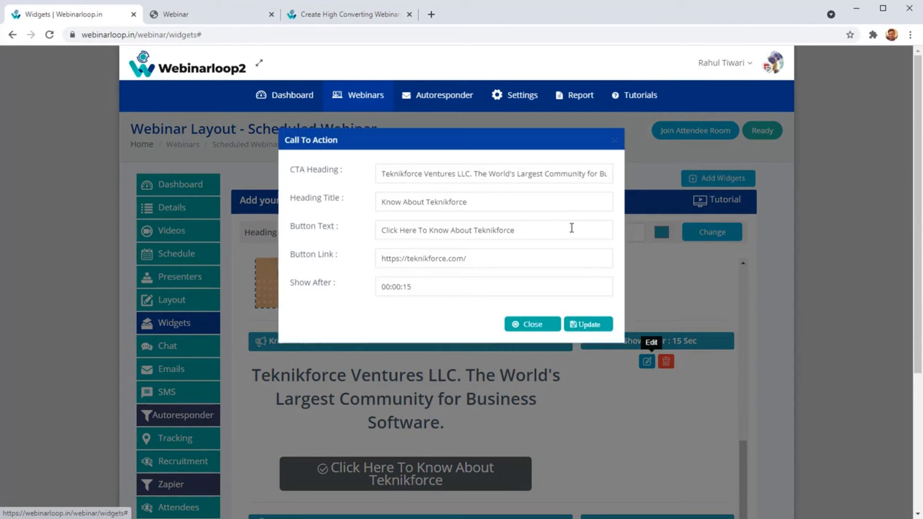
pyautogui.moveTo(387, 190); pyautogui.dragTo(482, 191)
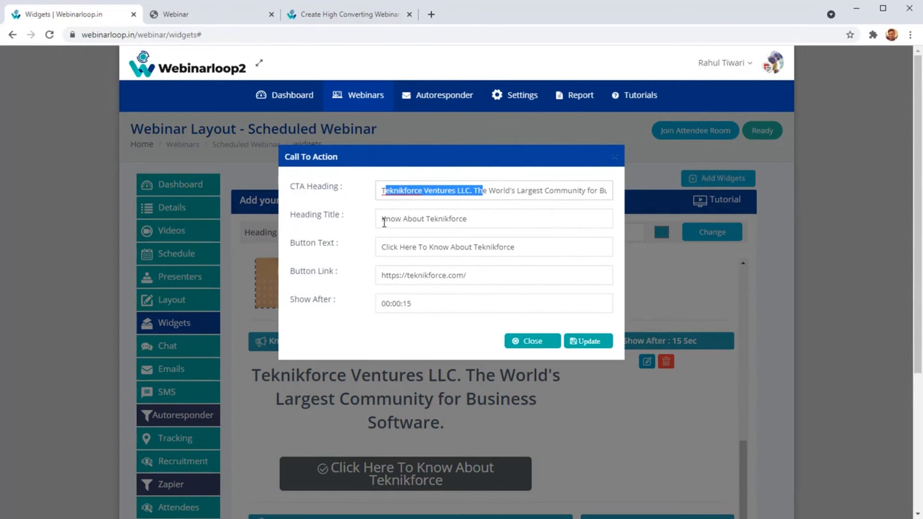
pyautogui.moveTo(425, 220); pyautogui.dragTo(478, 247)
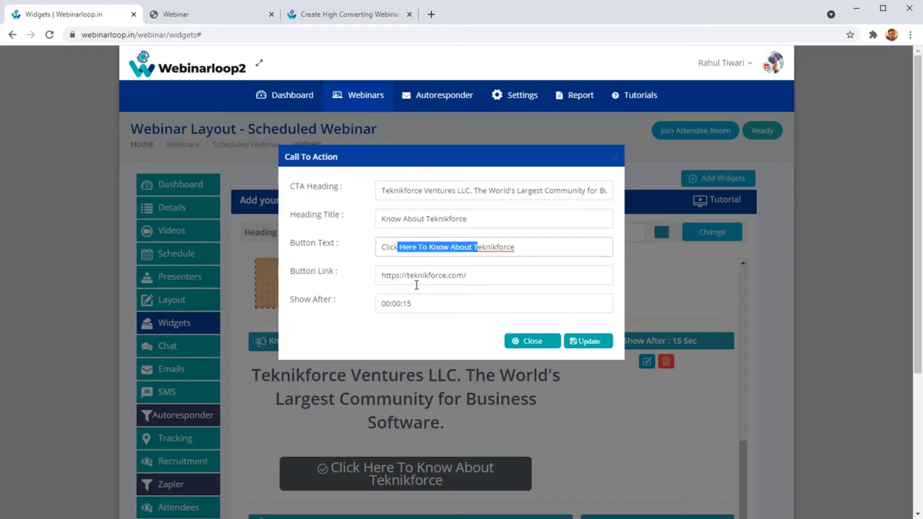
pyautogui.moveTo(423, 274); pyautogui.dragTo(381, 275)
pyautogui.click(540, 343)
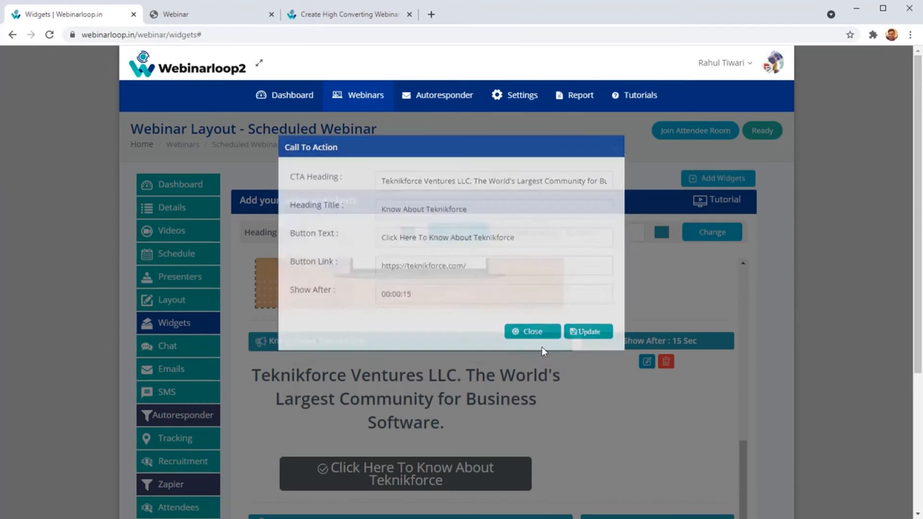
# Open the Postifluence Image widget's settings, check the redirect link, close them without updating and look over the other widgets.
pyautogui.scroll(3, 678, 391)
pyautogui.scroll(1, 678, 390)
pyautogui.click(647, 317)
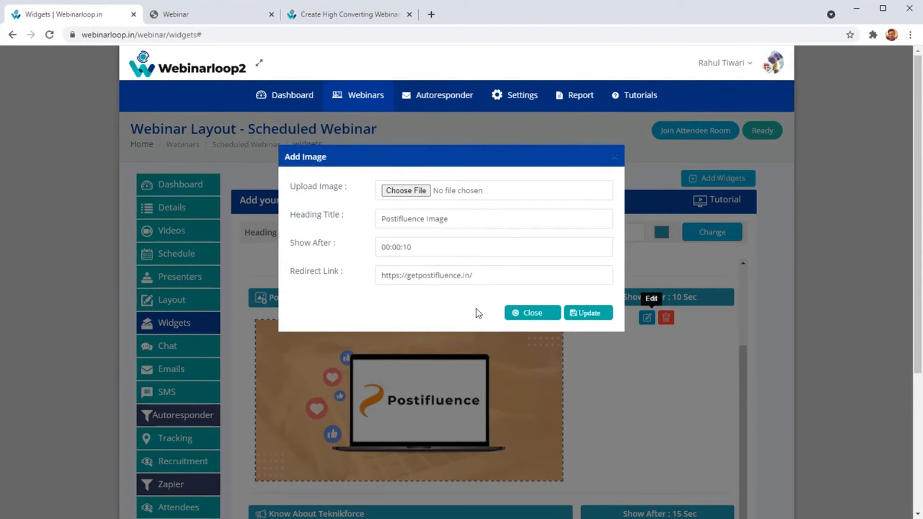
pyautogui.moveTo(433, 275); pyautogui.dragTo(286, 309)
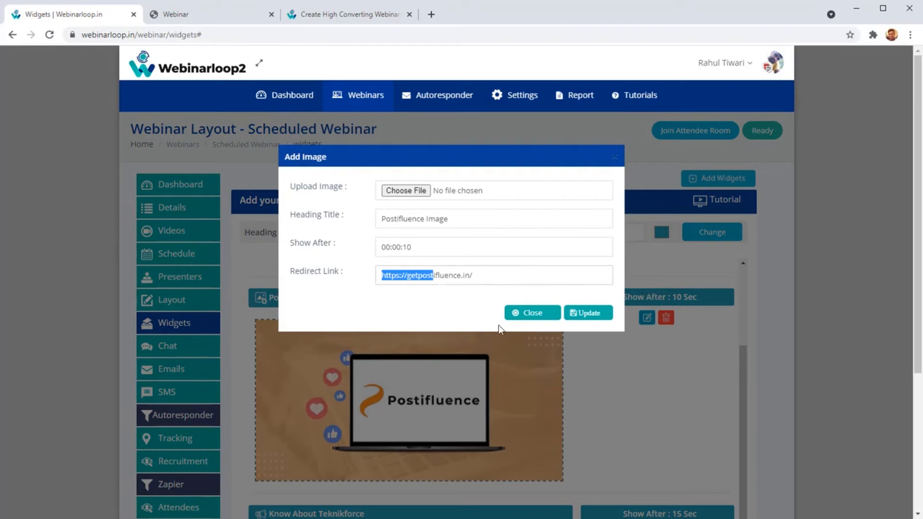
pyautogui.click(527, 314)
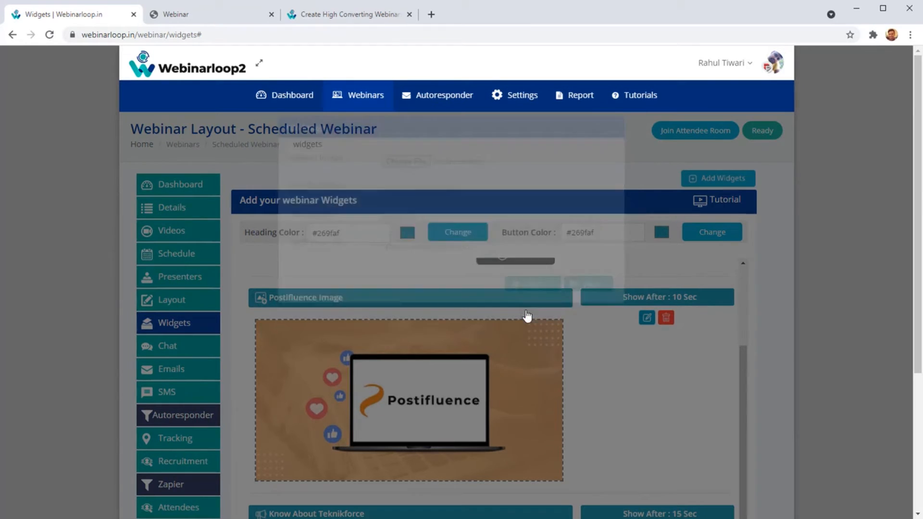
pyautogui.scroll(-7, 527, 315)
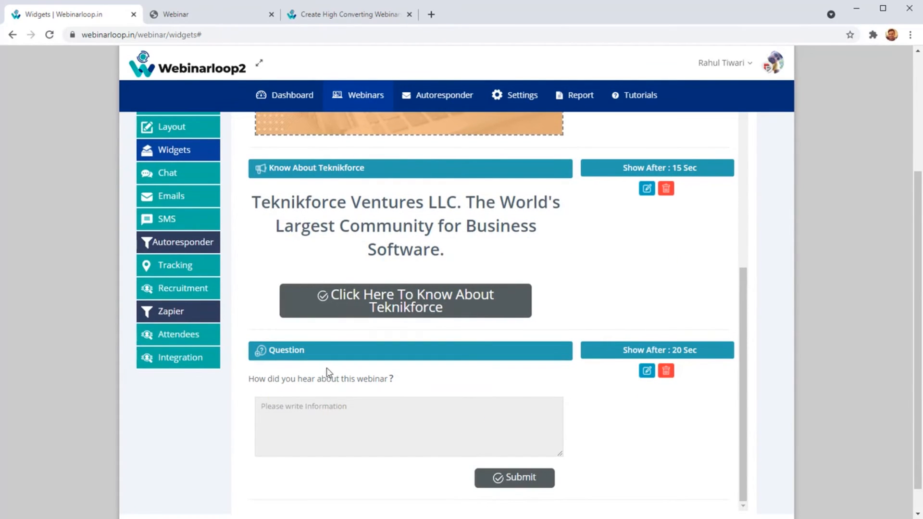
pyautogui.scroll(6, 322, 347)
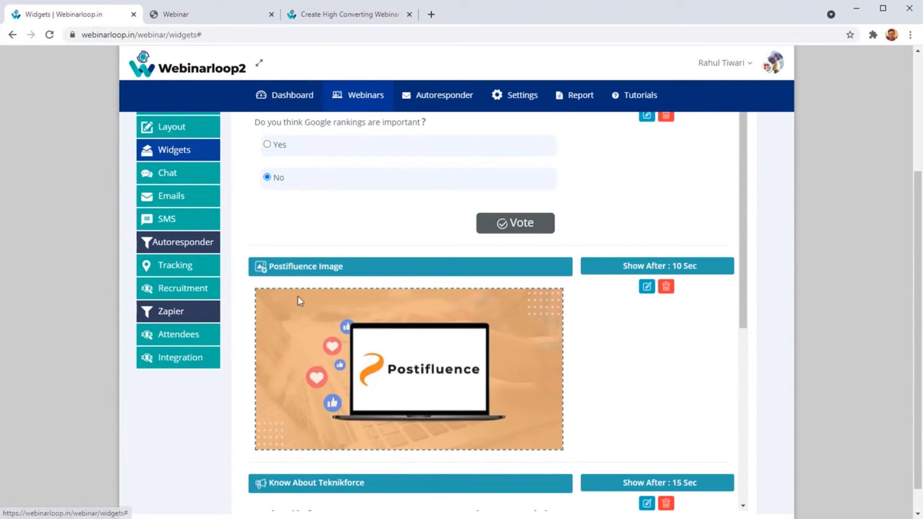
# Review the Know About Teknikforce and Question widgets in the Scheduled Webinar's widget list, including their Show After times.
pyautogui.scroll(-5, 307, 243)
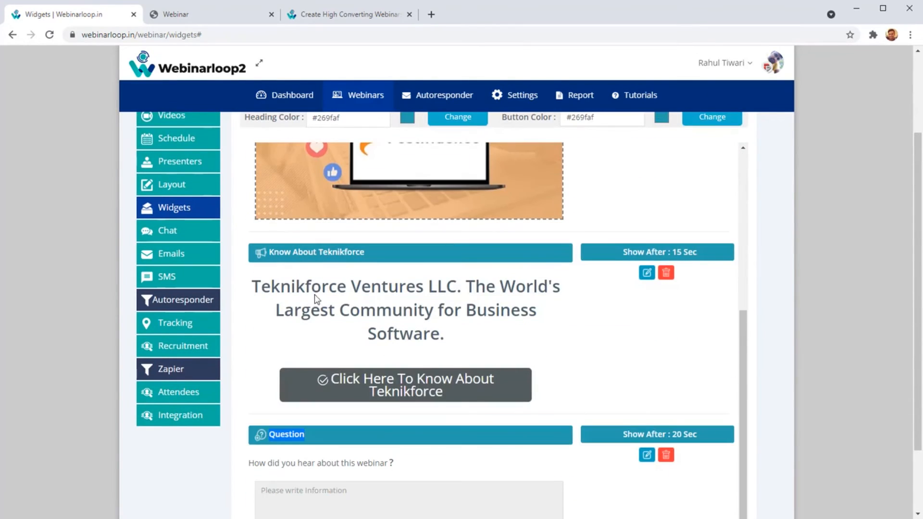
pyautogui.scroll(-3, 337, 308)
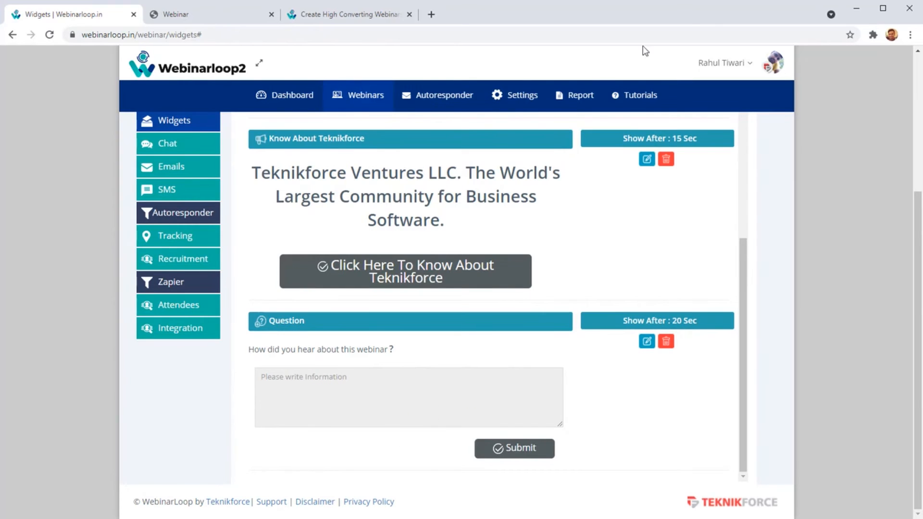
pyautogui.scroll(10, 258, 277)
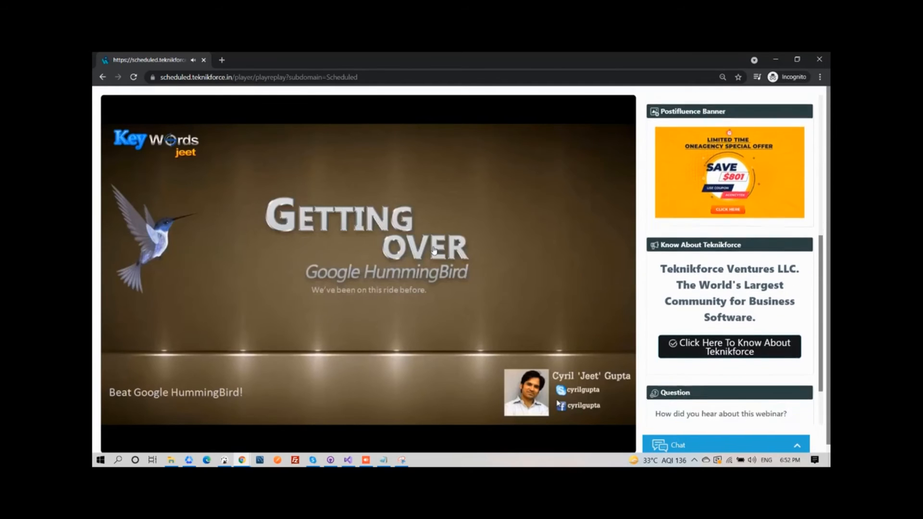
# Look over all the widgets beside the playing webinar in the attendee room, and expand and collapse its chat box.
pyautogui.scroll(-1, 700, 236)
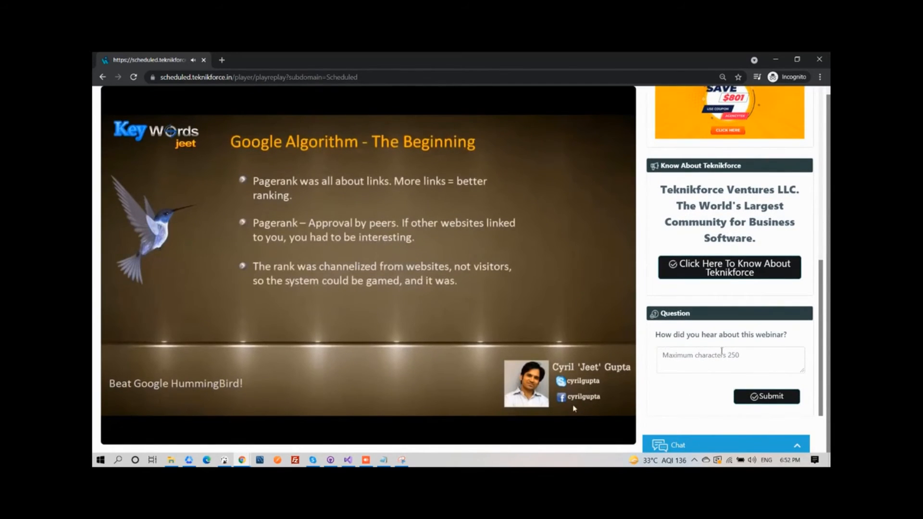
pyautogui.scroll(3, 725, 352)
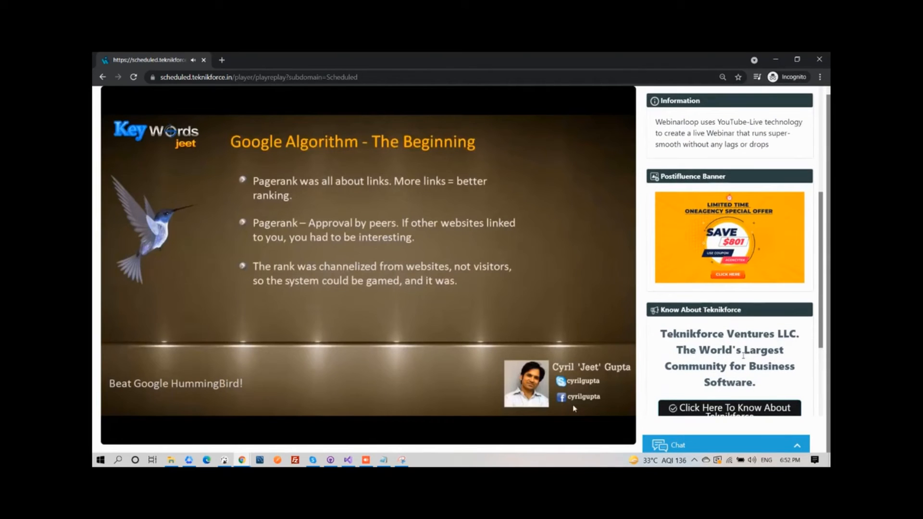
pyautogui.scroll(4, 721, 348)
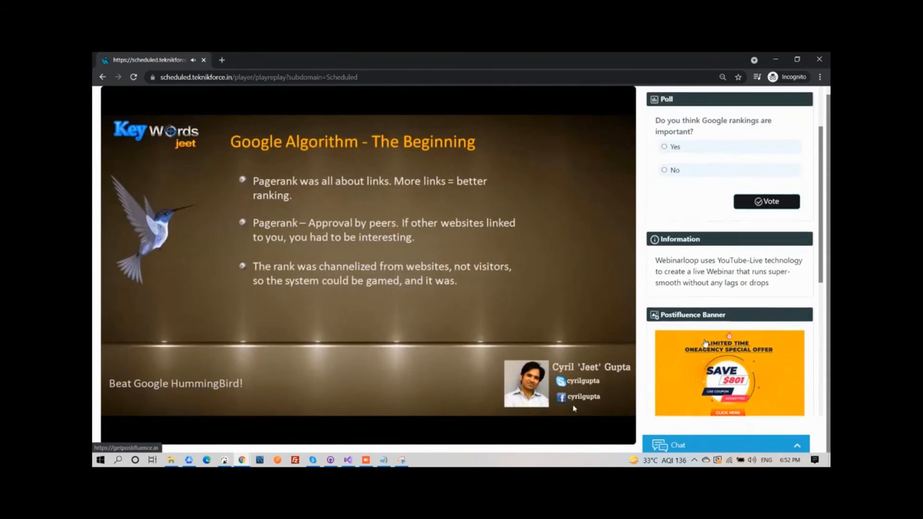
pyautogui.scroll(3, 703, 336)
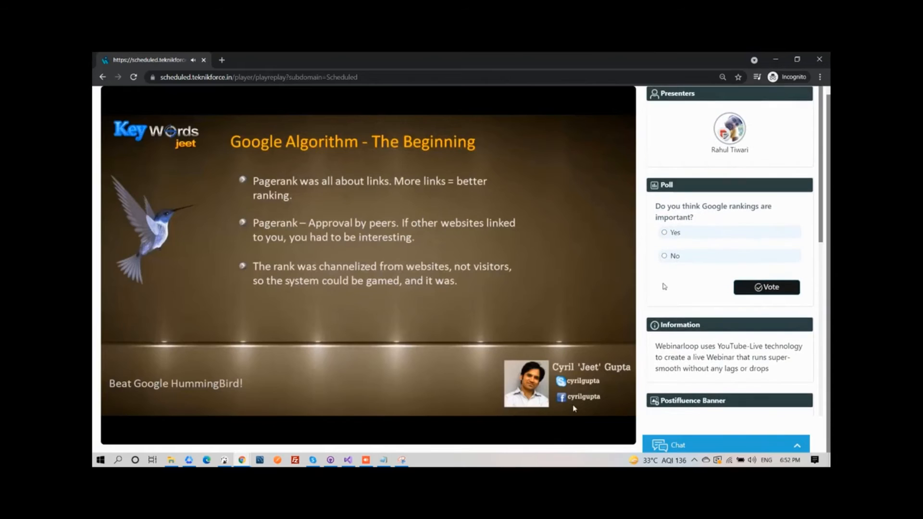
pyautogui.scroll(-8, 697, 248)
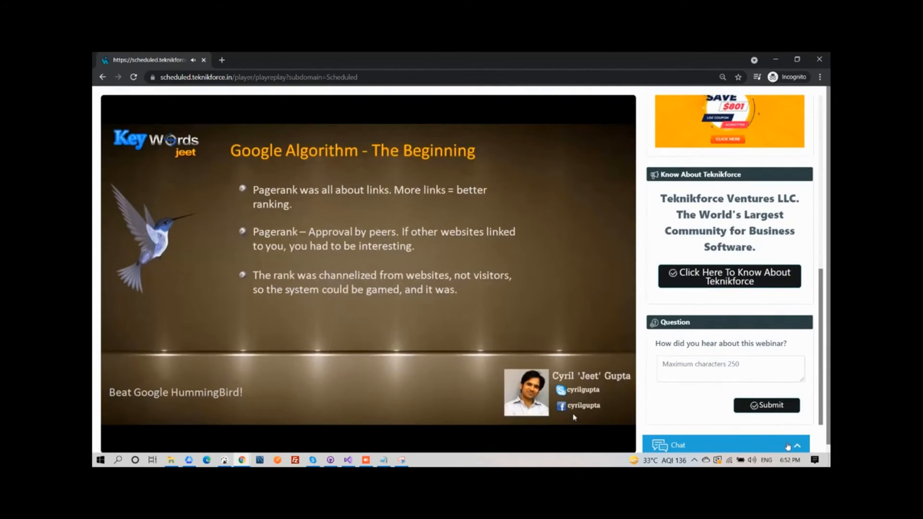
pyautogui.click(787, 446)
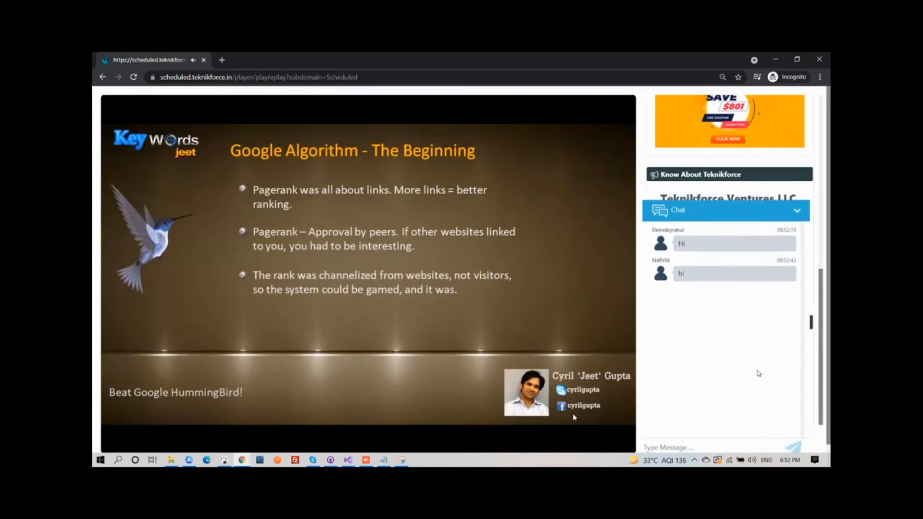
pyautogui.click(772, 212)
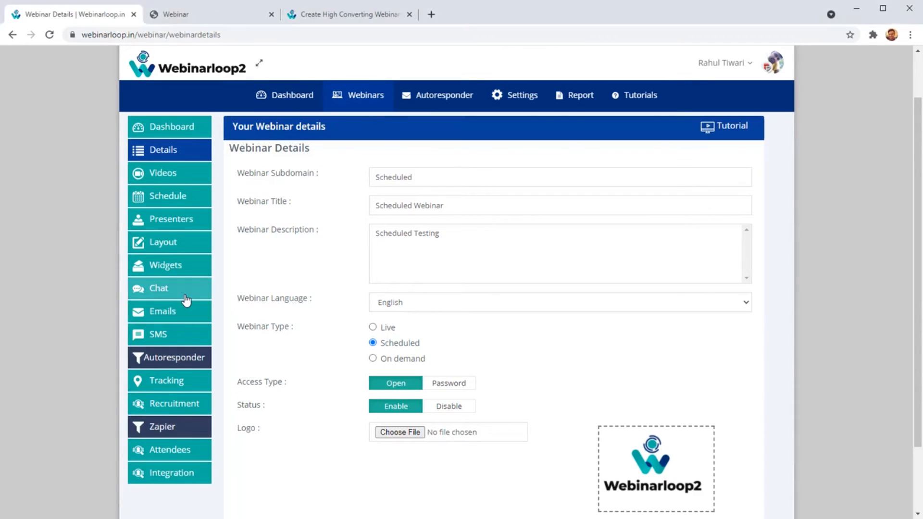
# Open the Scheduled Webinar's Chat settings and review the playback recording option and the list of chat messages.
pyautogui.click(187, 298)
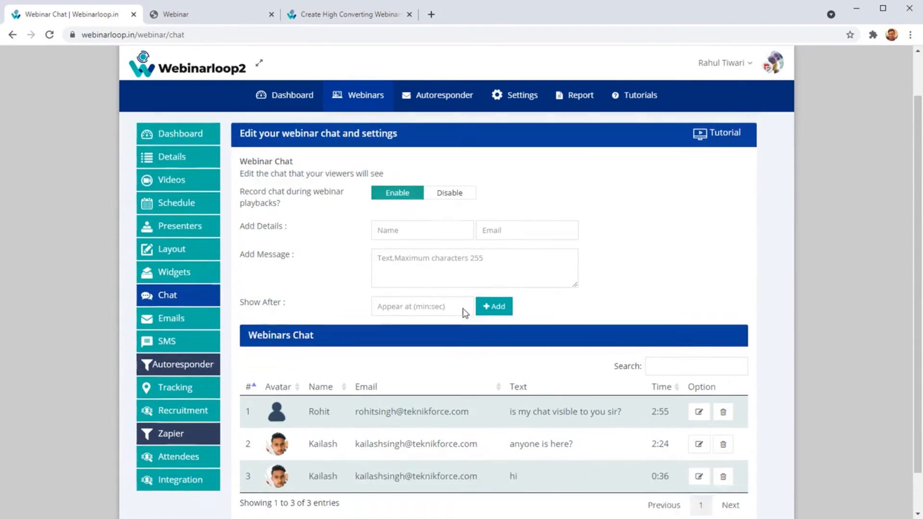
pyautogui.scroll(-1, 405, 326)
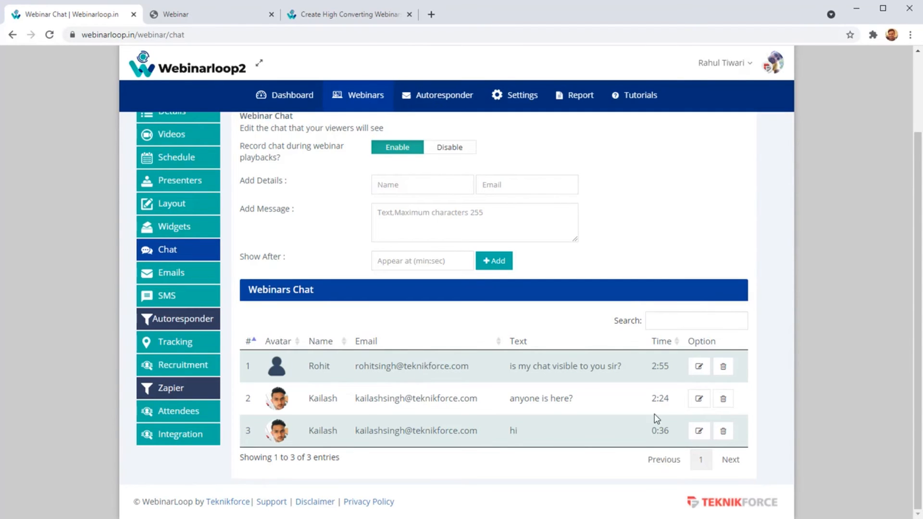
pyautogui.scroll(2, 477, 377)
# Check the Name and Add Message fields for a new chat entry without filling them, and examine the existing chat entries.
pyautogui.click(385, 278)
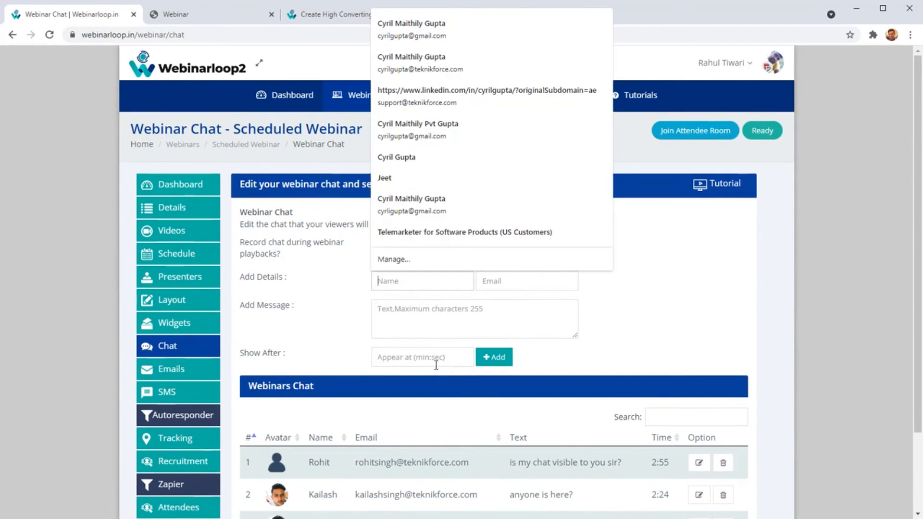
pyautogui.click(422, 327)
pyautogui.scroll(-1, 446, 397)
pyautogui.scroll(-2, 447, 396)
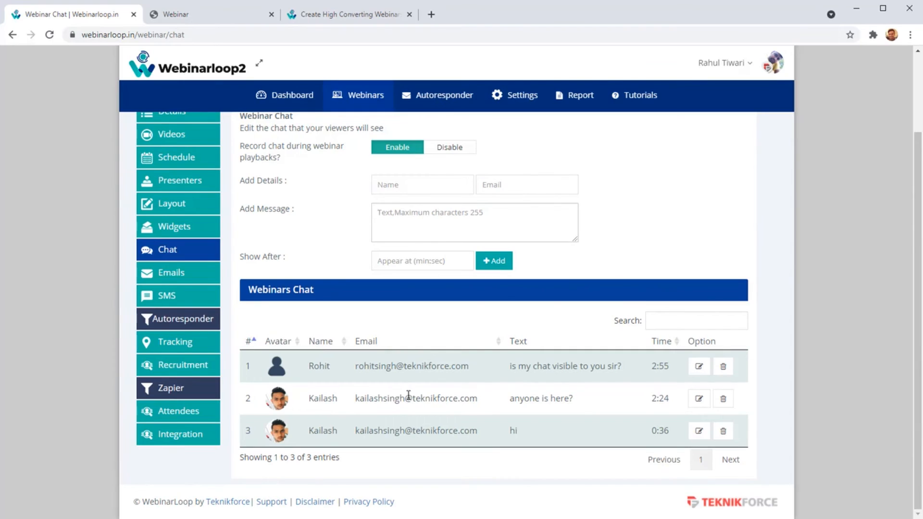
pyautogui.moveTo(470, 442); pyautogui.dragTo(480, 433)
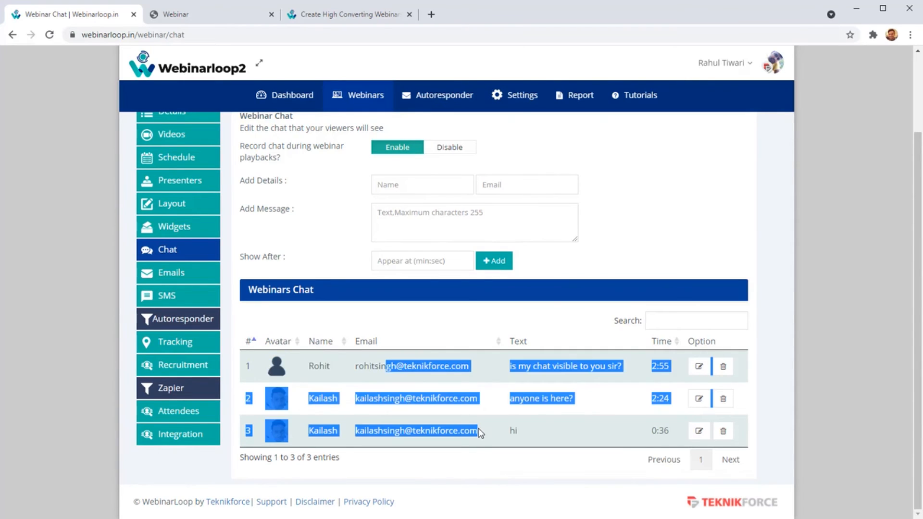
pyautogui.click(473, 423)
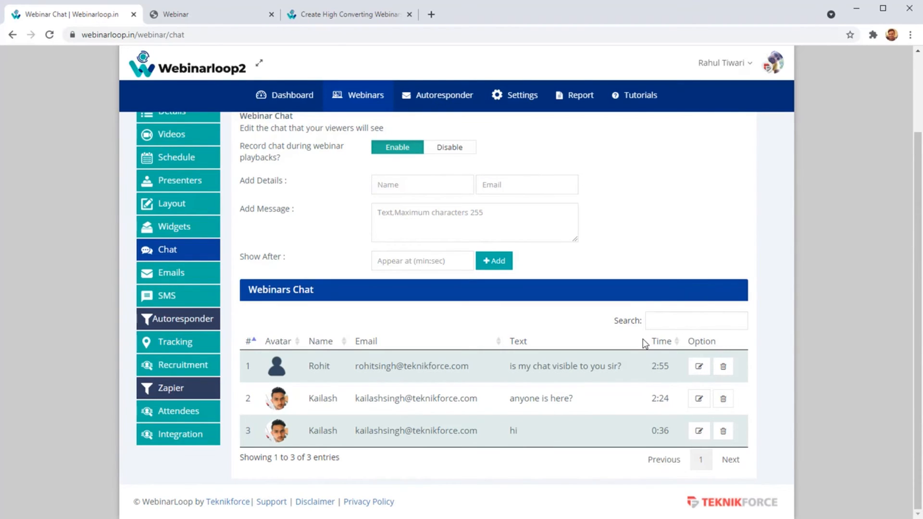
# Open the webinar's Emails settings, look over the email form and view the SMTP choices without changing the selection.
pyautogui.click(151, 273)
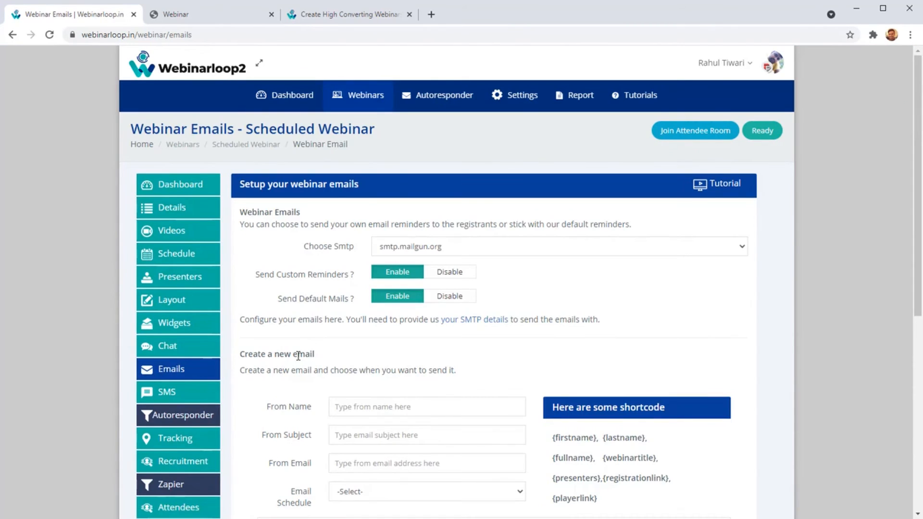
pyautogui.scroll(-6, 305, 134)
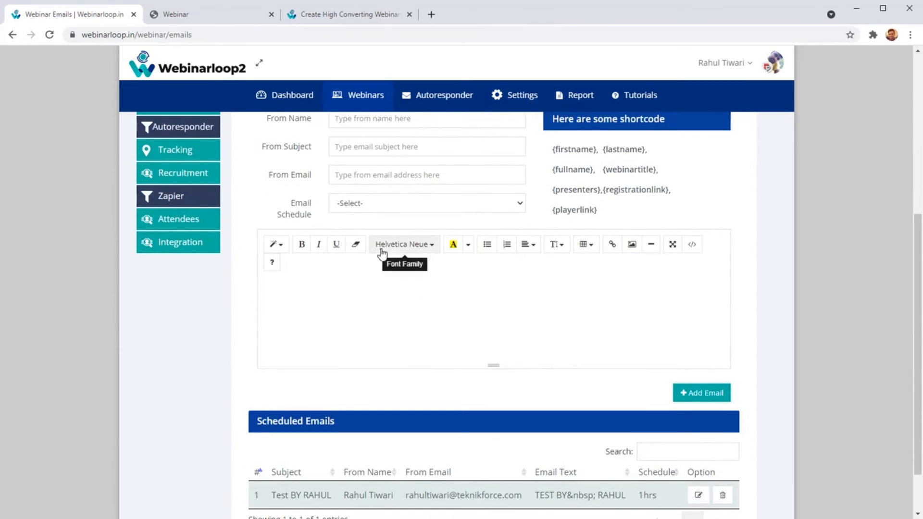
pyautogui.scroll(4, 457, 159)
pyautogui.click(476, 134)
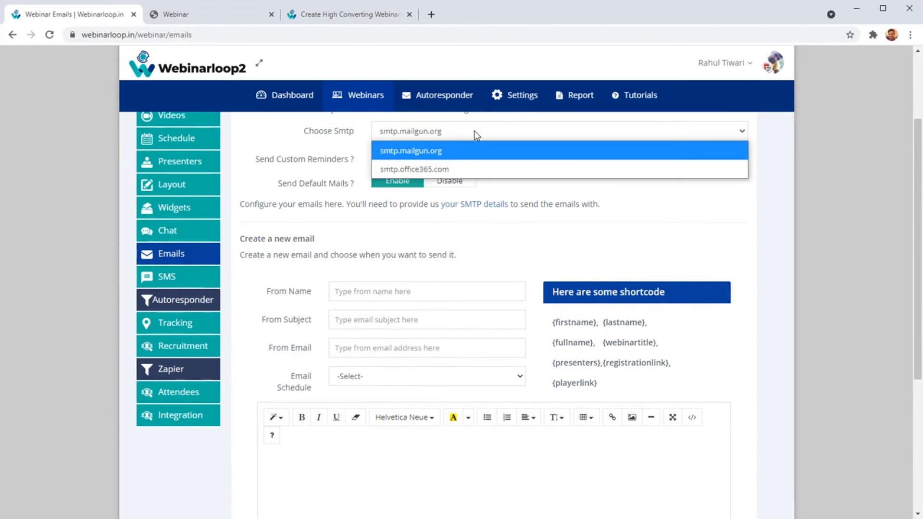
pyautogui.click(406, 239)
# View the Email Schedule options for a new webinar email and leave the schedule unselected.
pyautogui.scroll(-3, 346, 312)
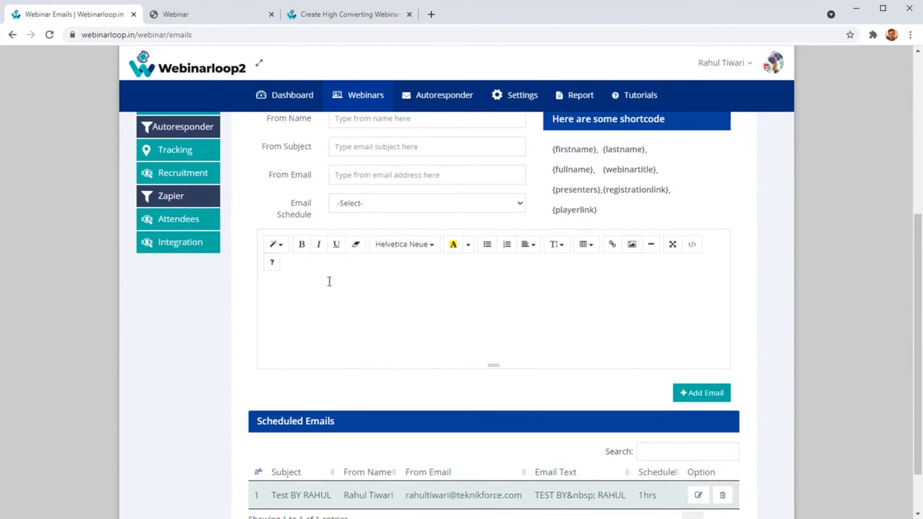
pyautogui.click(374, 208)
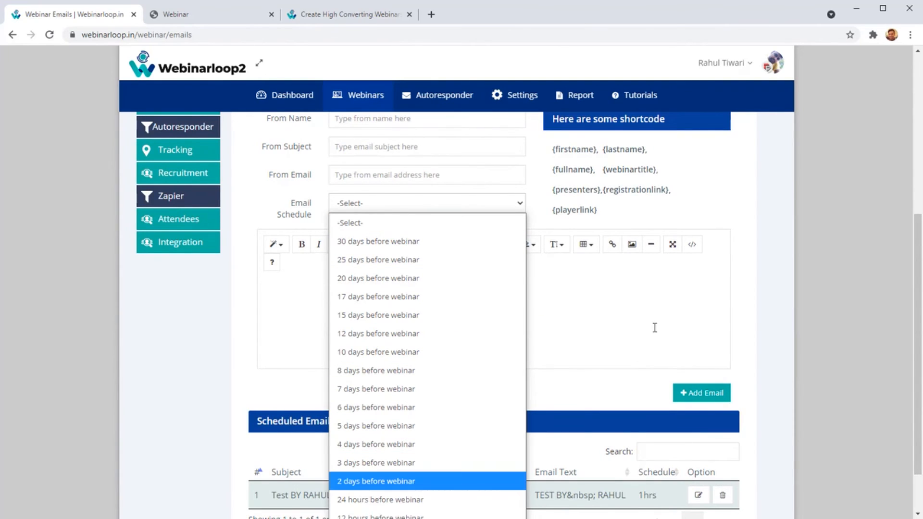
pyautogui.click(548, 332)
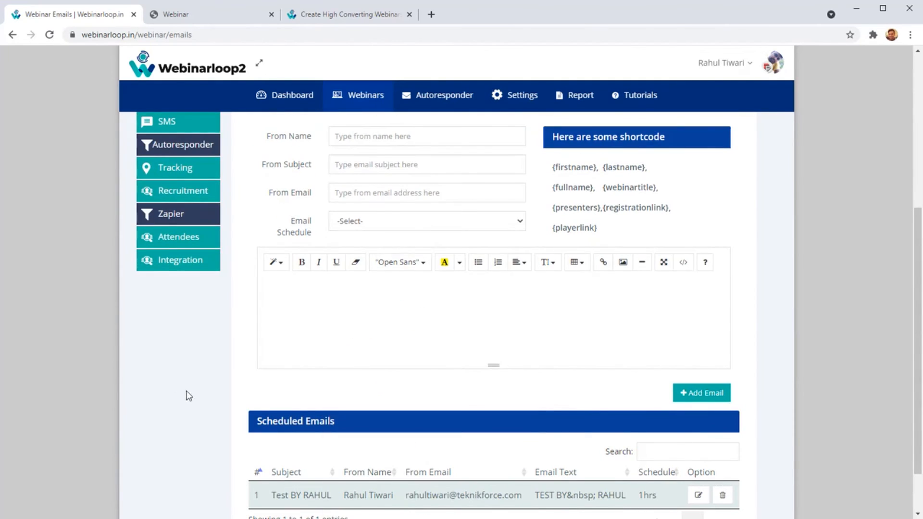
# Open the webinar's SMS notification settings and review the Twilio number choice, the new SMS form and the scheduled SMS list.
pyautogui.scroll(1, 187, 389)
pyautogui.scroll(1, 202, 335)
pyautogui.scroll(2, 207, 298)
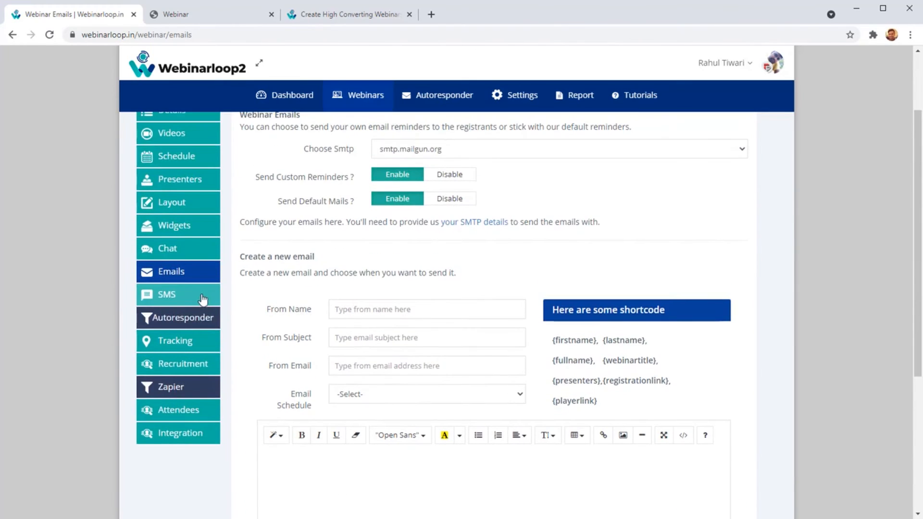
pyautogui.click(205, 295)
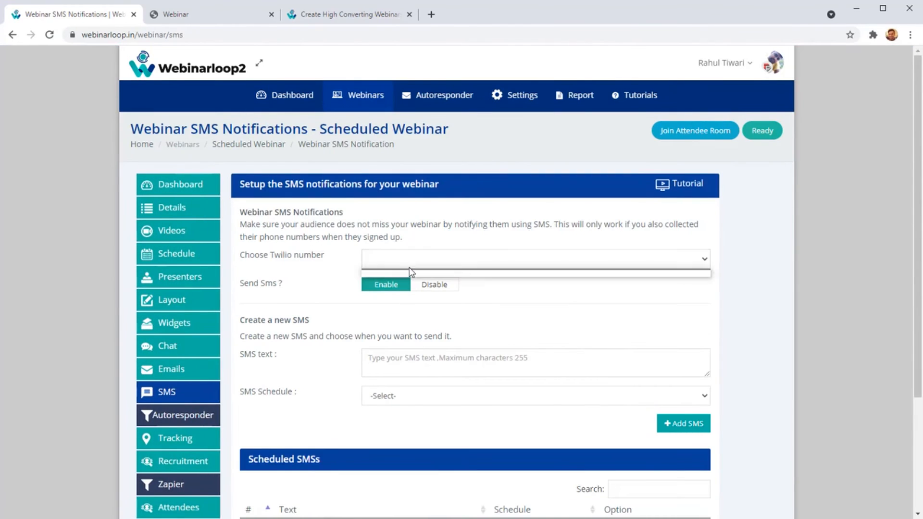
pyautogui.scroll(-3, 365, 360)
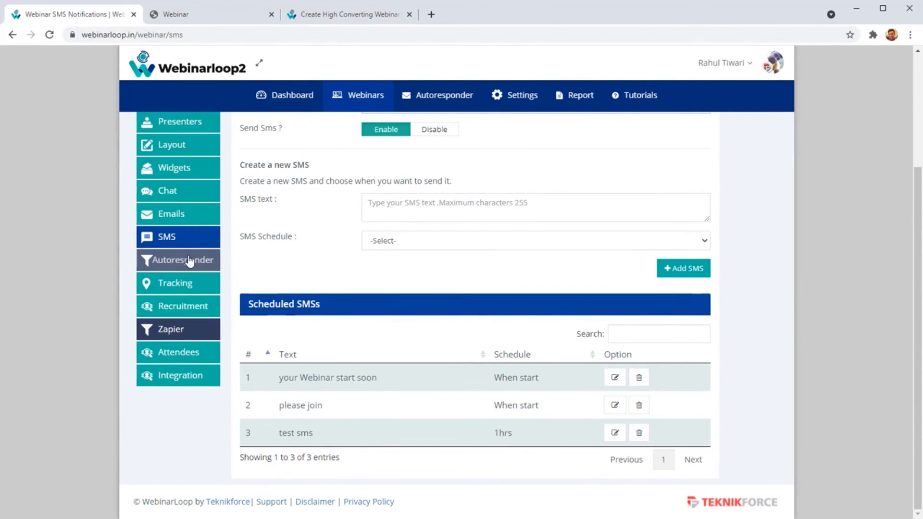
# Open the main Autoresponder accounts page in a separate browser tab and review the connected accounts.
pyautogui.middleClick(454, 101)
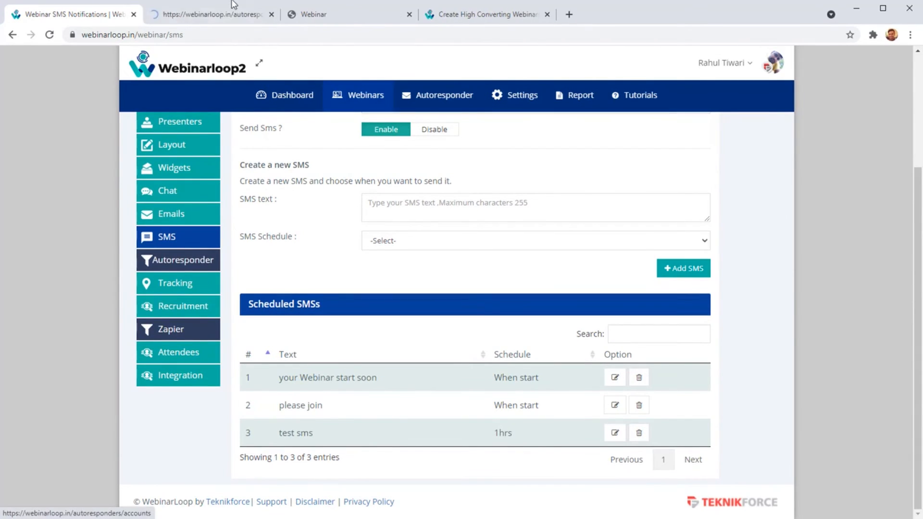
pyautogui.click(223, 14)
pyautogui.scroll(-2, 236, 263)
pyautogui.scroll(2, 241, 240)
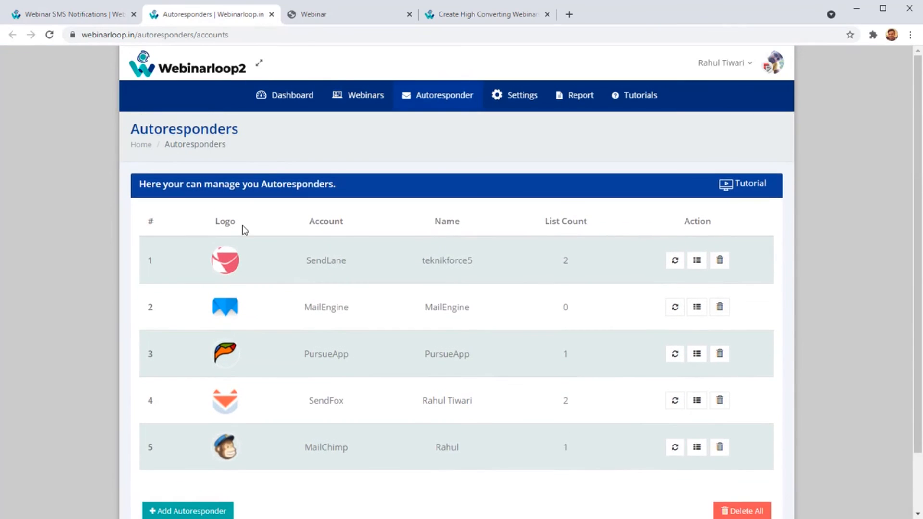
# Return to the Scheduled Webinar, open its Autoresponder integration and expand the autoresponder choices.
pyautogui.click(67, 15)
pyautogui.click(185, 264)
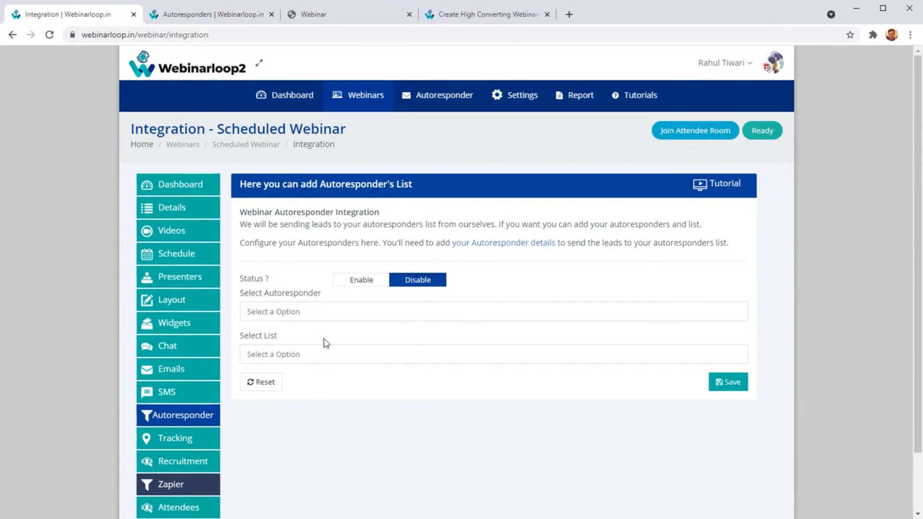
pyautogui.click(318, 312)
# From the Autoresponders accounts page, open the new autoresponder form, browse the supported services and go back without authorizing any.
pyautogui.click(217, 13)
pyautogui.scroll(-2, 282, 297)
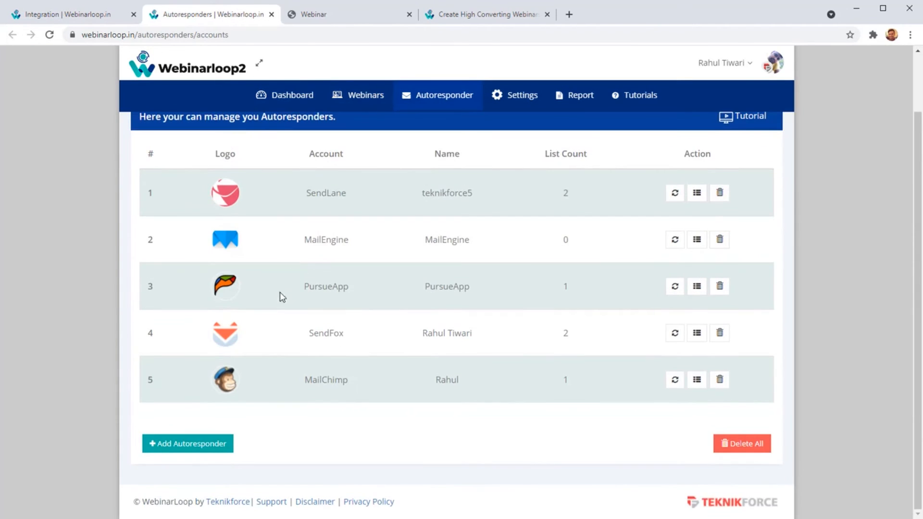
pyautogui.click(223, 453)
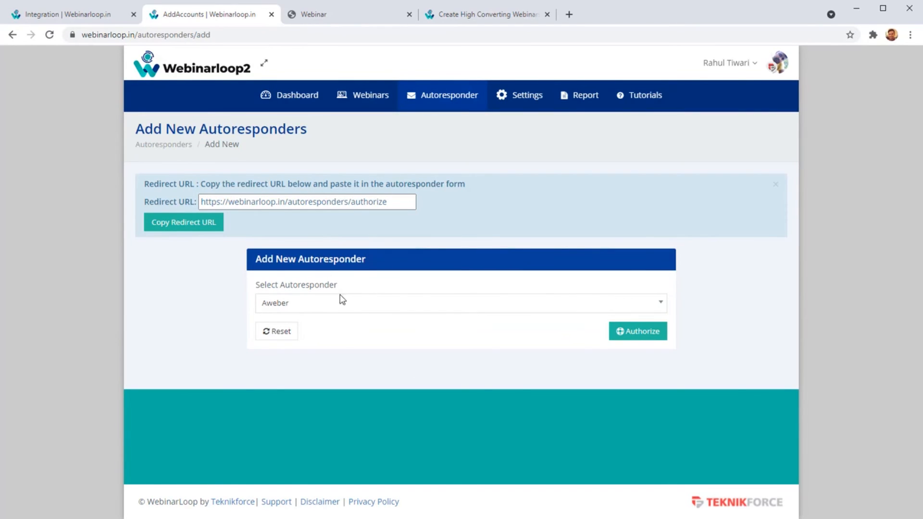
pyautogui.click(309, 310)
pyautogui.scroll(-10, 301, 394)
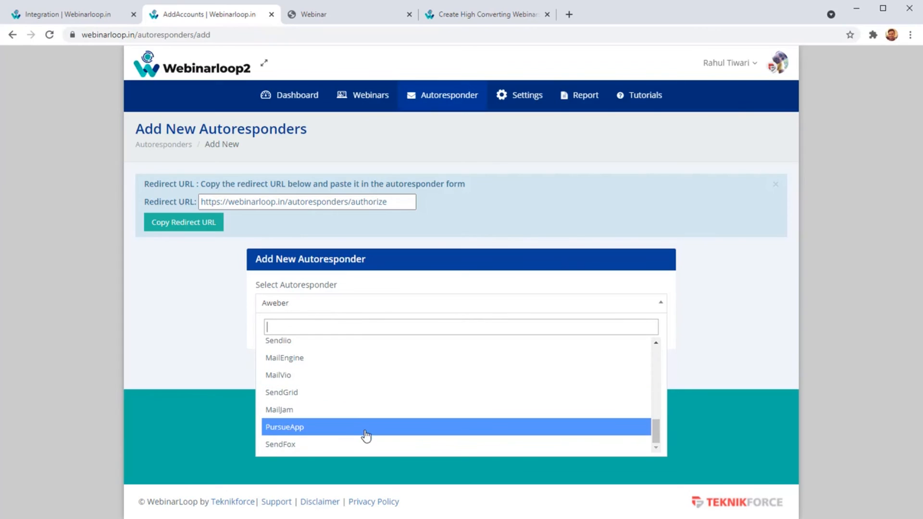
pyautogui.rightClick(154, 305)
pyautogui.click(174, 313)
pyautogui.rightClick(184, 282)
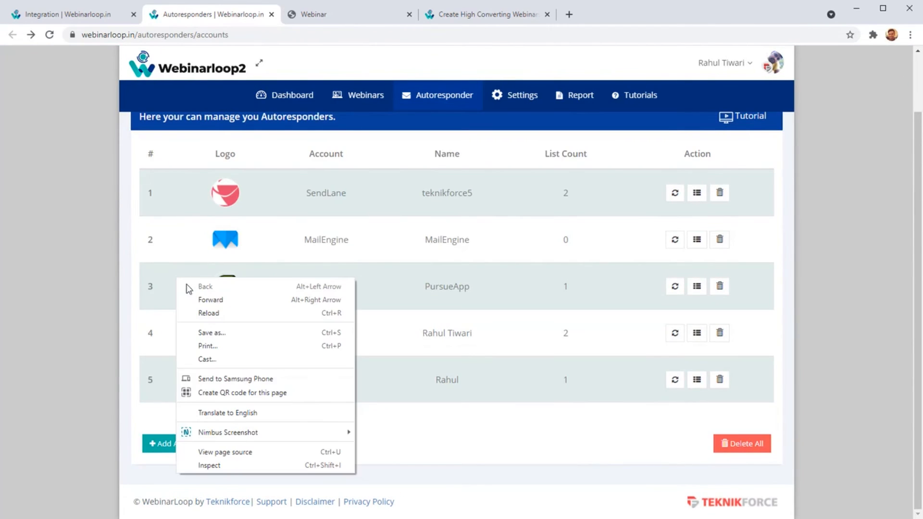
# Switch back to the webinar's Autoresponder integration, view the connected autoresponders offered and close the choices without selecting one.
pyautogui.click(107, 13)
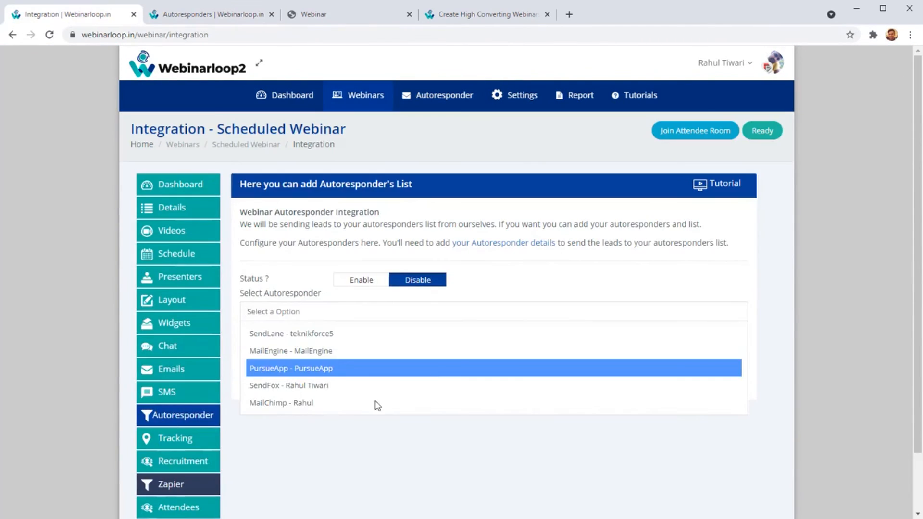
pyautogui.click(491, 469)
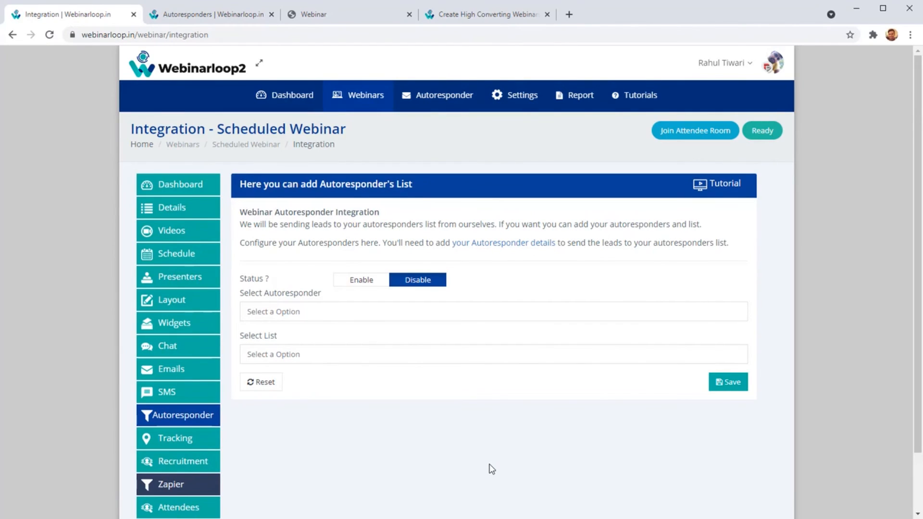
pyautogui.scroll(-2, 202, 377)
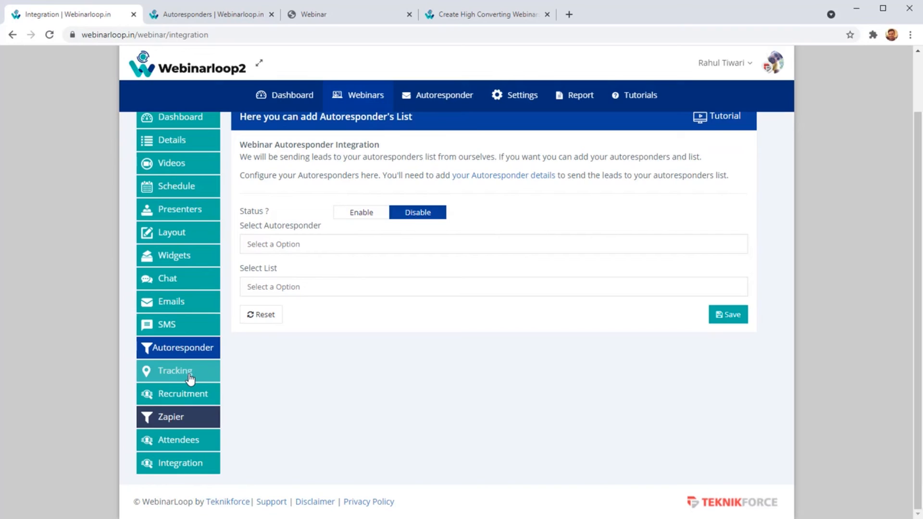
# Reopen the Scheduled Webinar for editing and review the registration and webinar room pixel codes in its Tracking section.
pyautogui.click(189, 375)
pyautogui.scroll(-3, 360, 289)
pyautogui.click(396, 207)
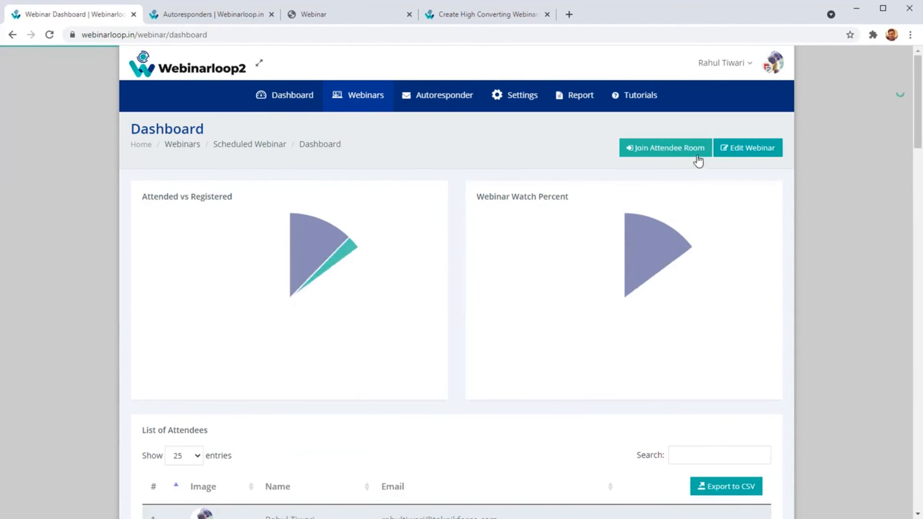
pyautogui.click(730, 152)
pyautogui.scroll(-3, 202, 385)
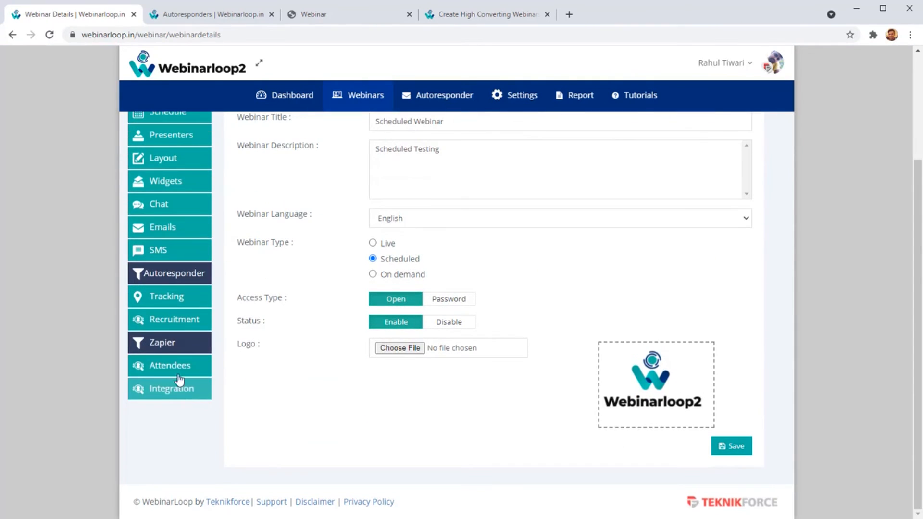
pyautogui.click(178, 304)
pyautogui.scroll(-1, 422, 419)
pyautogui.scroll(-5, 421, 418)
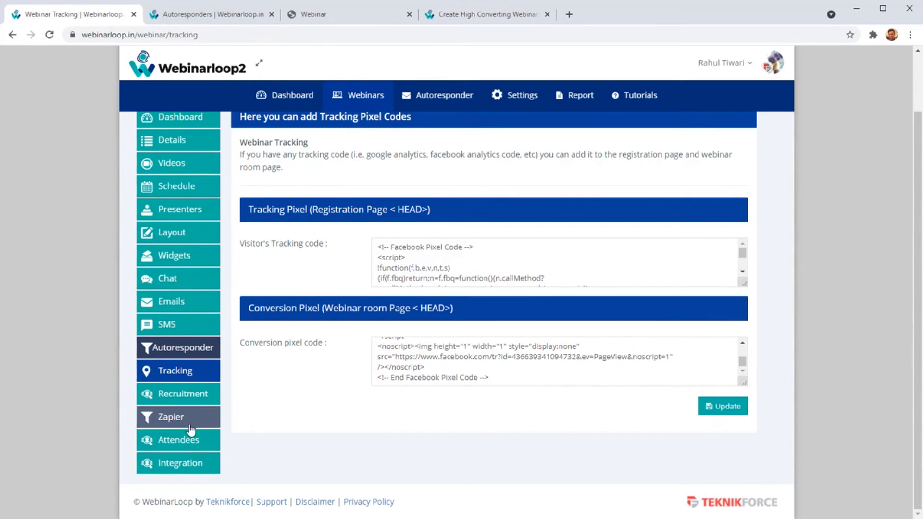
# Open the webinar's Recruitment section and review the Webinar API URL details.
pyautogui.click(194, 401)
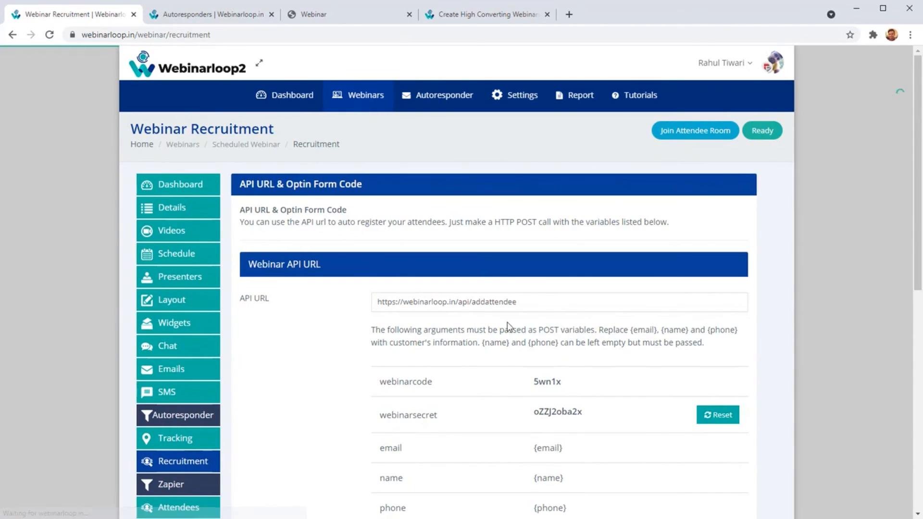
pyautogui.scroll(-2, 496, 300)
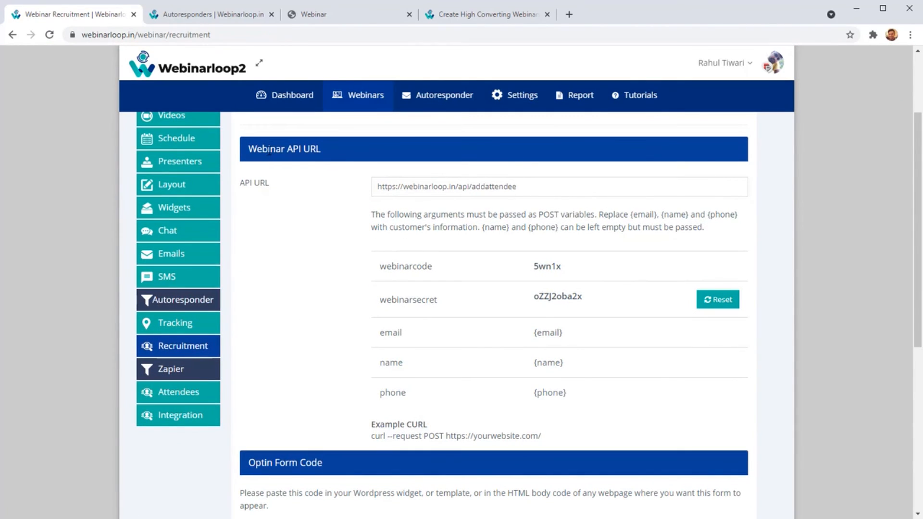
pyautogui.moveTo(268, 152); pyautogui.dragTo(345, 166)
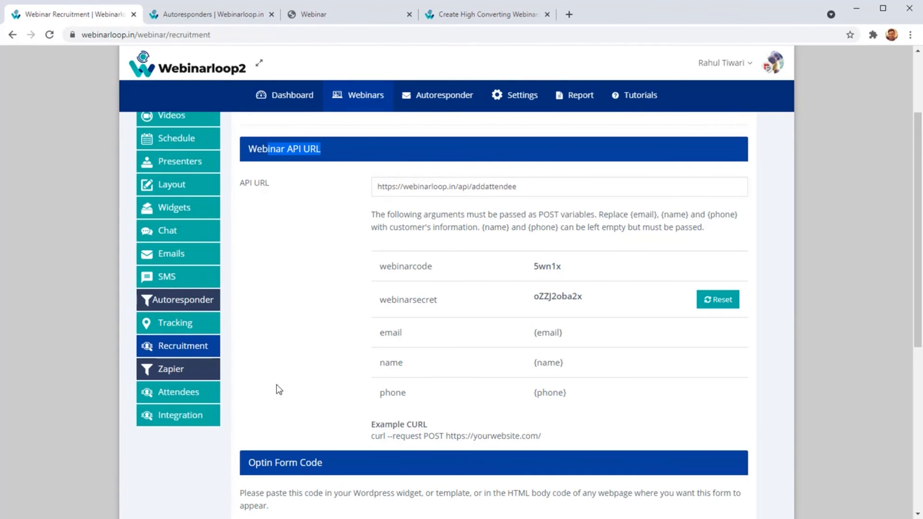
pyautogui.scroll(3, 298, 375)
pyautogui.scroll(-5, 319, 358)
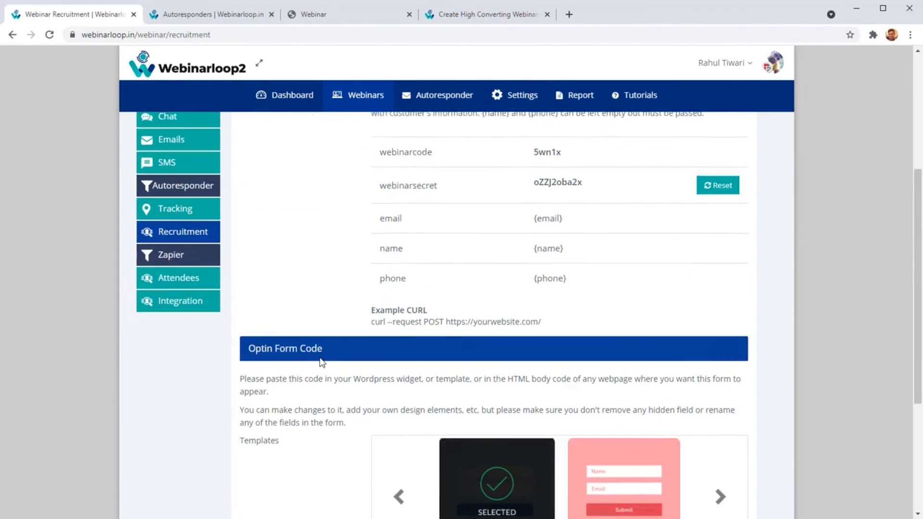
# Examine the optin form templates in the Recruitment section and select the whole Optin Form Code.
pyautogui.scroll(-5, 319, 366)
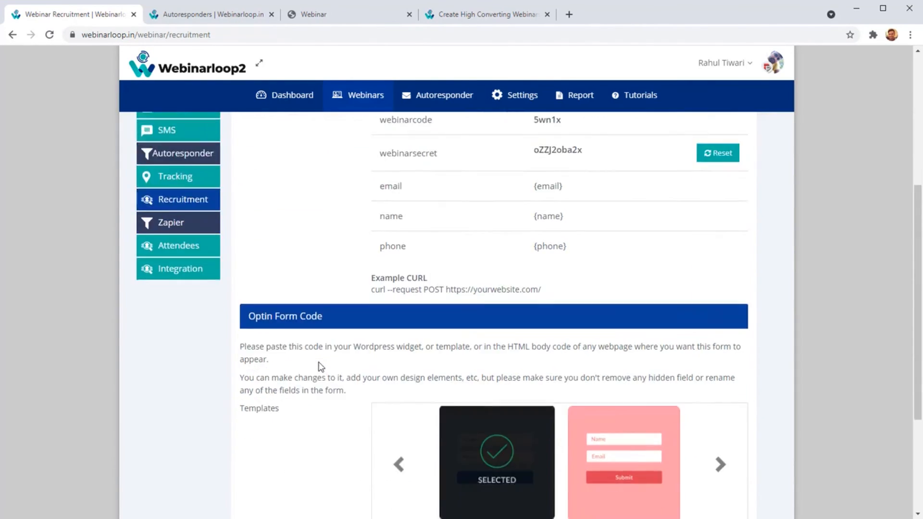
pyautogui.moveTo(387, 379); pyautogui.dragTo(454, 432)
pyautogui.moveTo(507, 485); pyautogui.dragTo(507, 490)
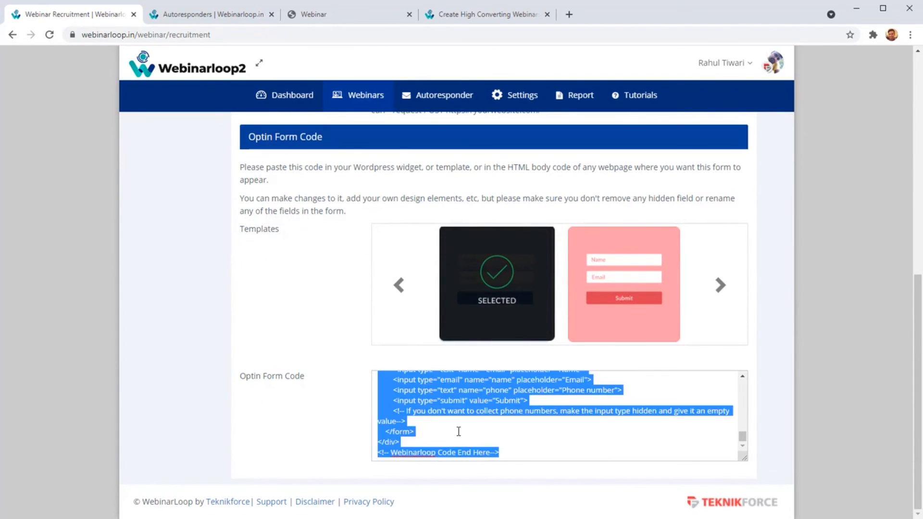
pyautogui.click(457, 431)
pyautogui.moveTo(506, 451); pyautogui.dragTo(289, 332)
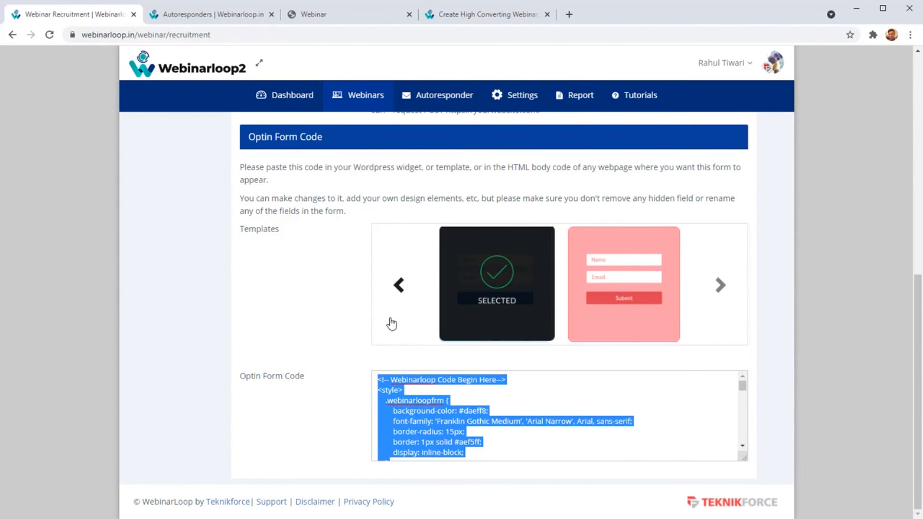
# Go back to the Webinar API URL block and review the URL and its required POST variables.
pyautogui.scroll(10, 348, 345)
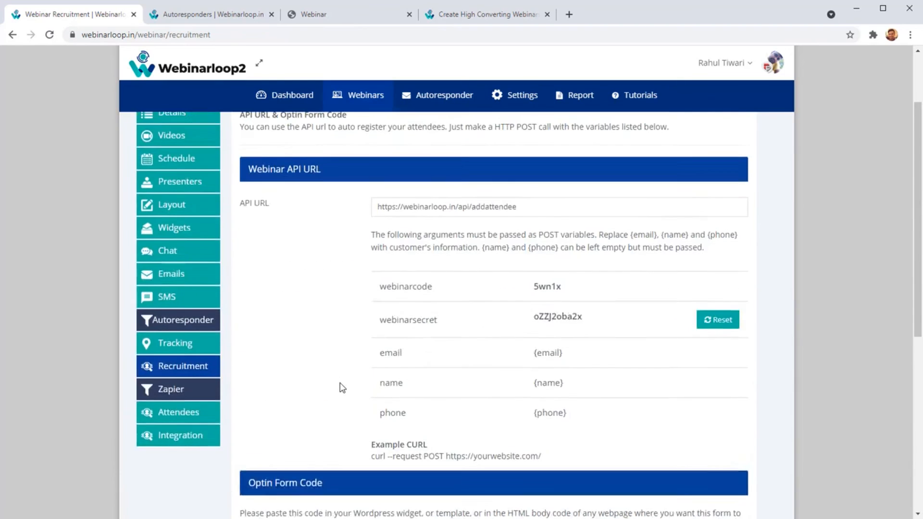
pyautogui.moveTo(376, 268)
pyautogui.mouseDown()
pyautogui.moveTo(540, 266)
pyautogui.moveTo(368, 269)
pyautogui.mouseUp()
pyautogui.click(474, 263)
pyautogui.click(389, 365)
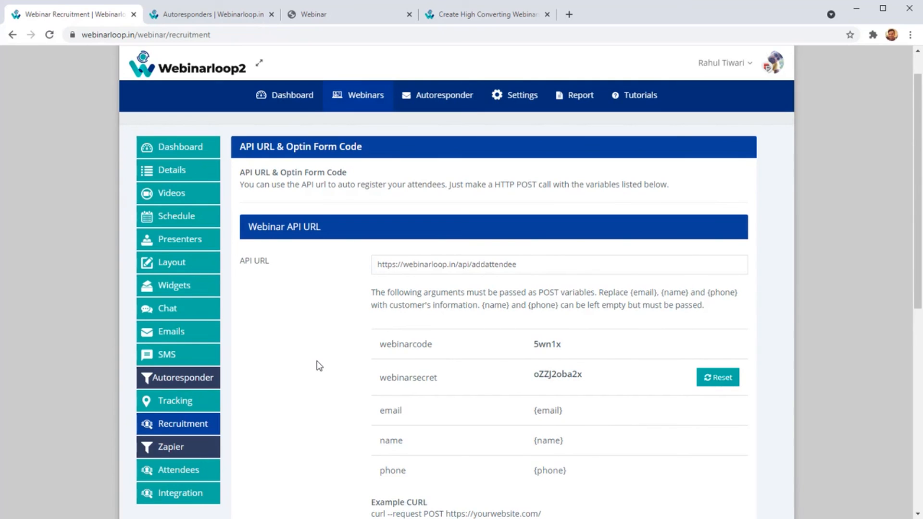
# Open the webinar's Zapier Integration section and review its connection details.
pyautogui.scroll(-1, 232, 446)
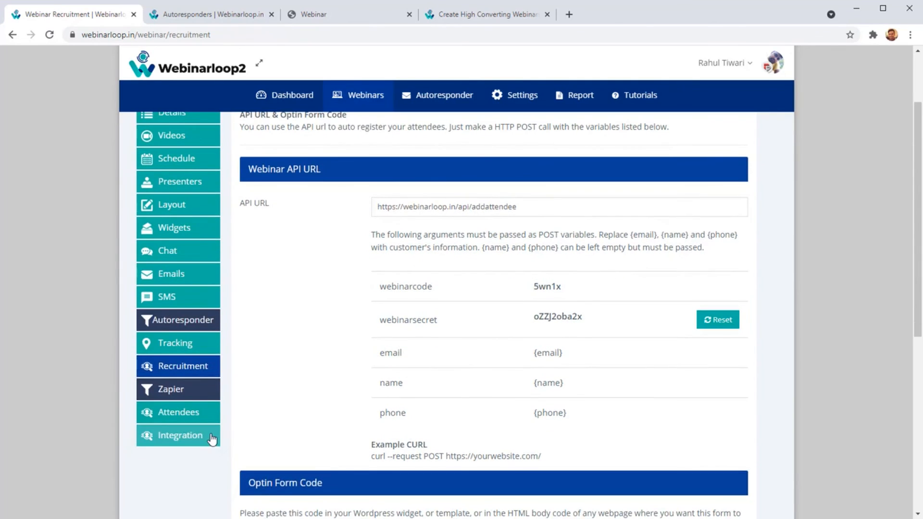
pyautogui.click(196, 390)
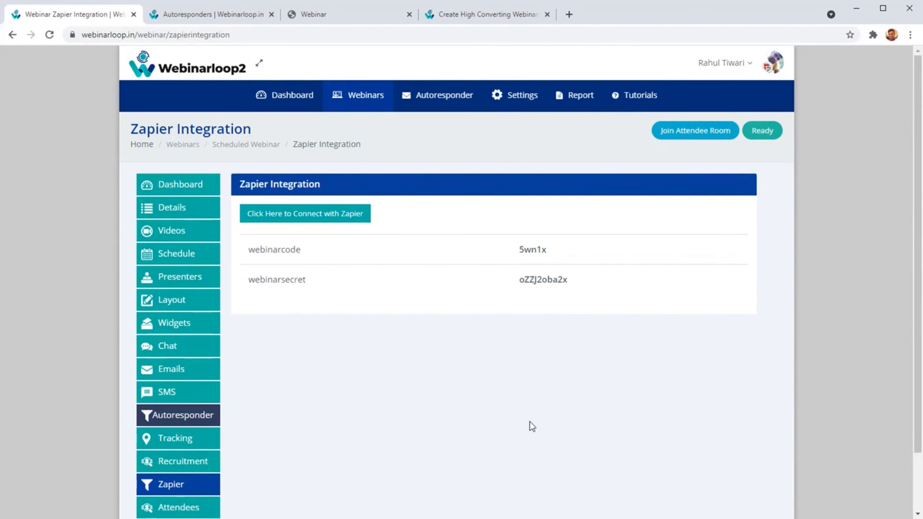
pyautogui.scroll(-1, 381, 336)
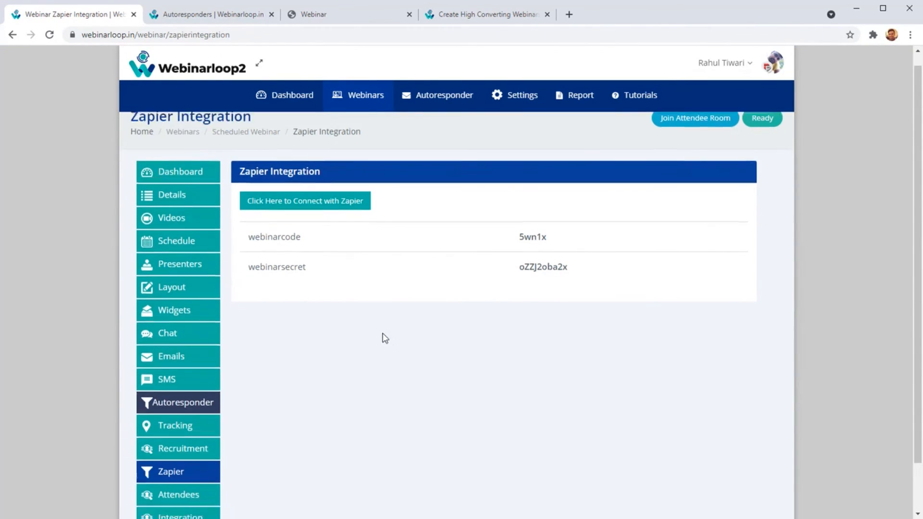
# Open the webinar's Attendees section and look through the list of attendees.
pyautogui.click(183, 437)
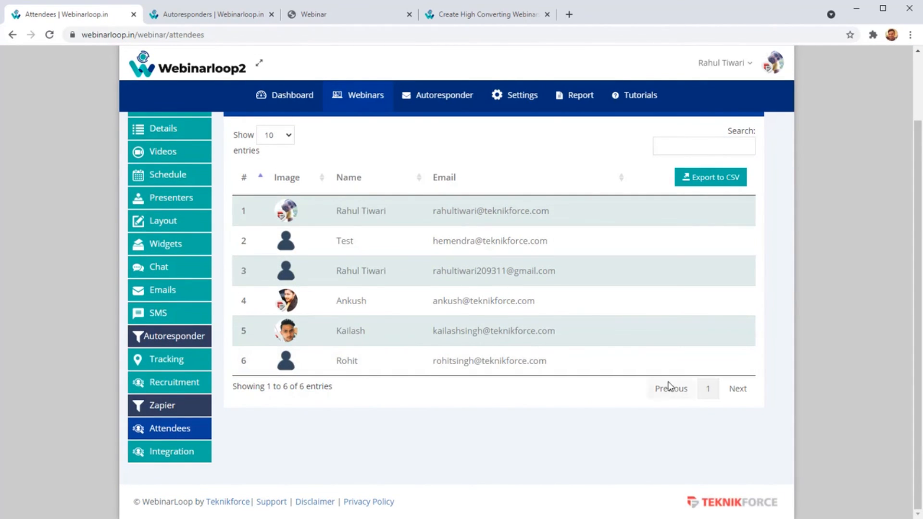
pyautogui.scroll(1, 713, 266)
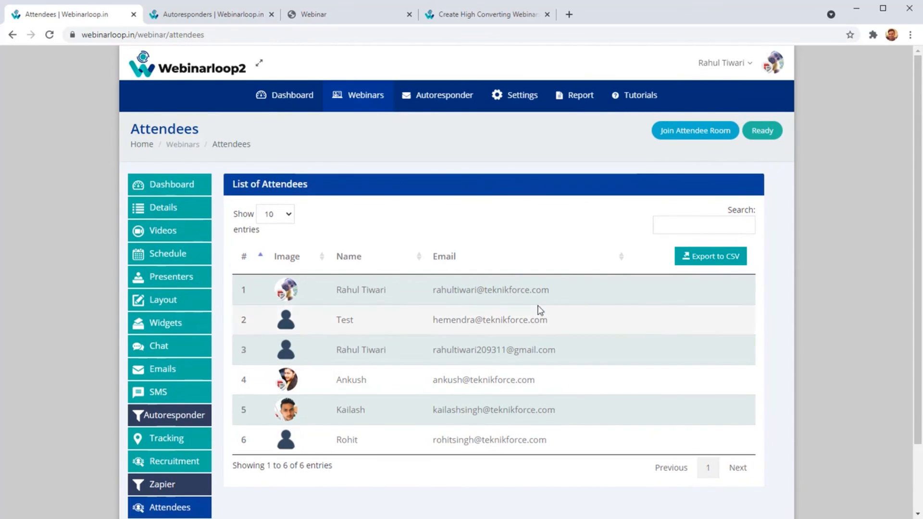
pyautogui.scroll(-2, 299, 323)
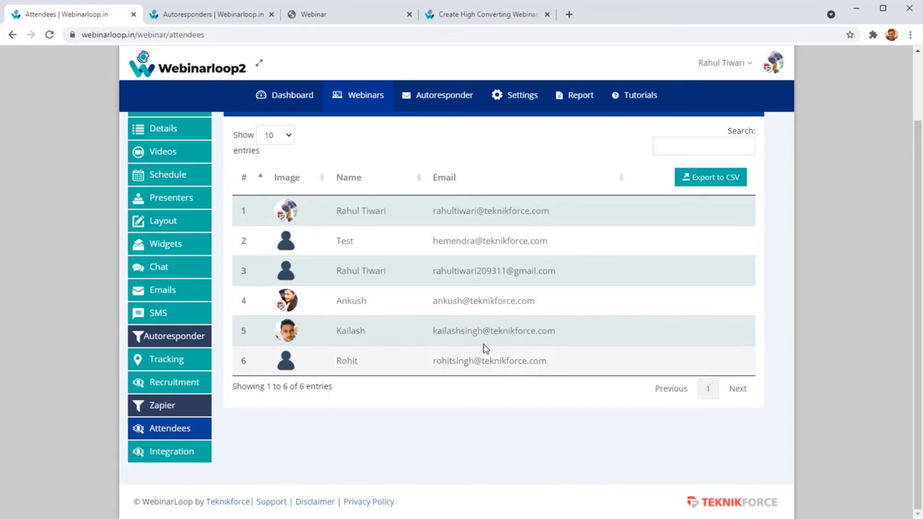
# Review the optin form code in the Leads2list & Ads2list Integration section and return to the webinar's dashboard.
pyautogui.click(191, 448)
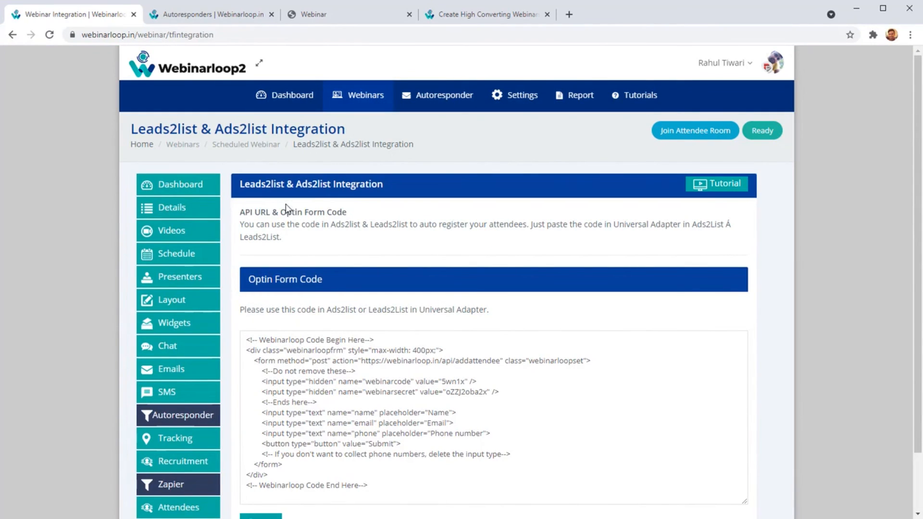
pyautogui.doubleClick(318, 188)
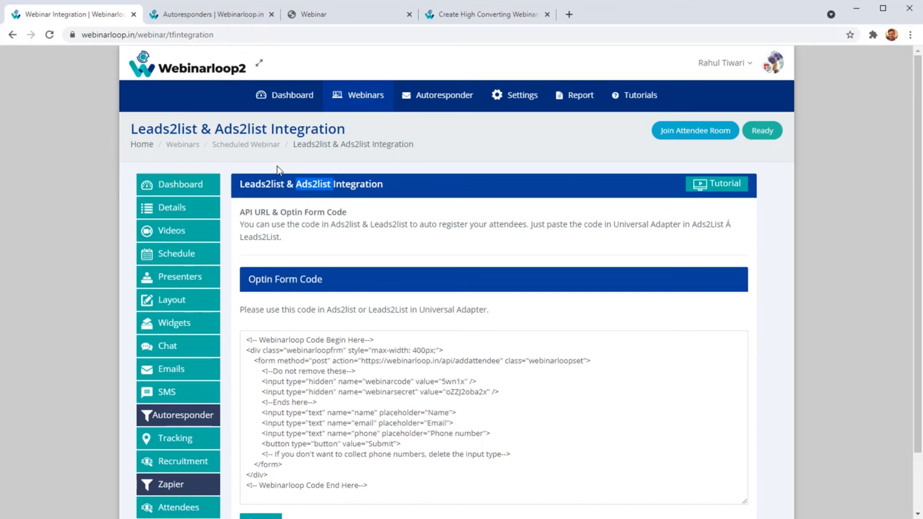
pyautogui.scroll(-1, 155, 226)
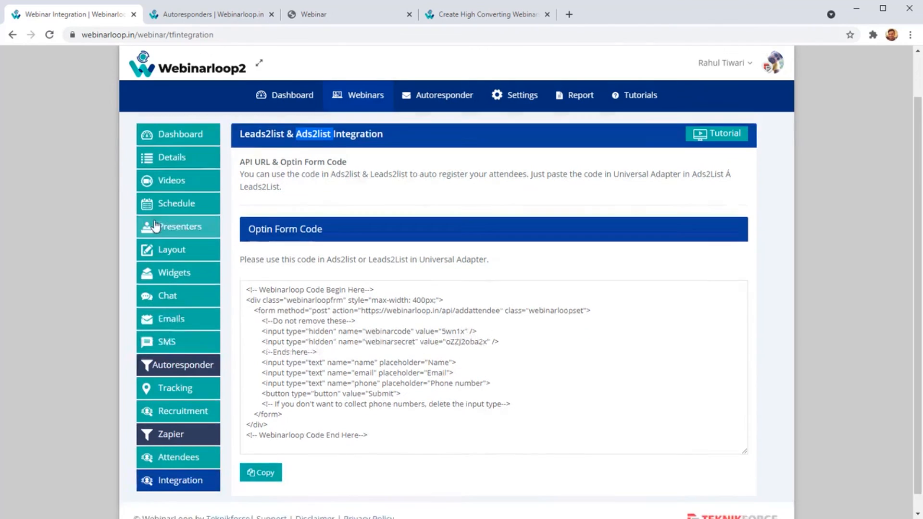
pyautogui.scroll(1, 159, 206)
pyautogui.click(165, 192)
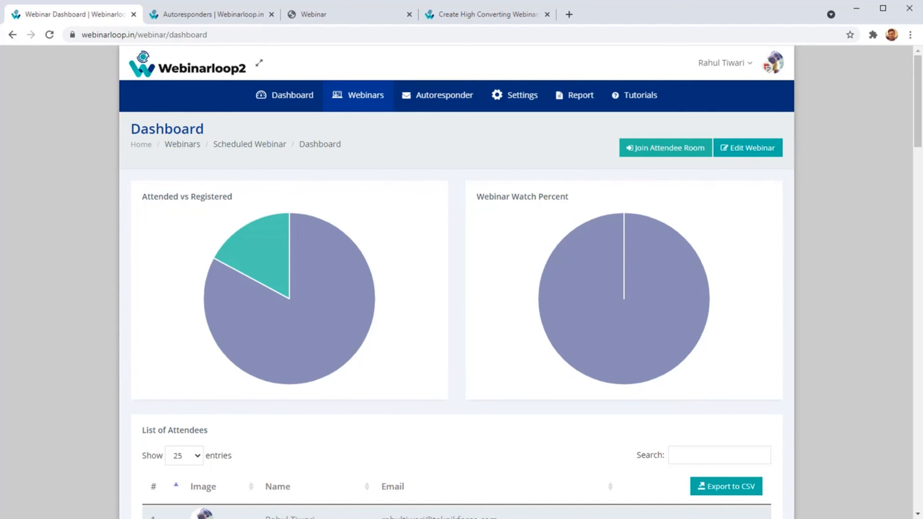
# Switch to the Webinarloop sales page in its browser tab and look through the webinar use cases and features.
pyautogui.click(241, 14)
pyautogui.click(453, 13)
pyautogui.scroll(-5, 424, 192)
pyautogui.scroll(-20, 424, 202)
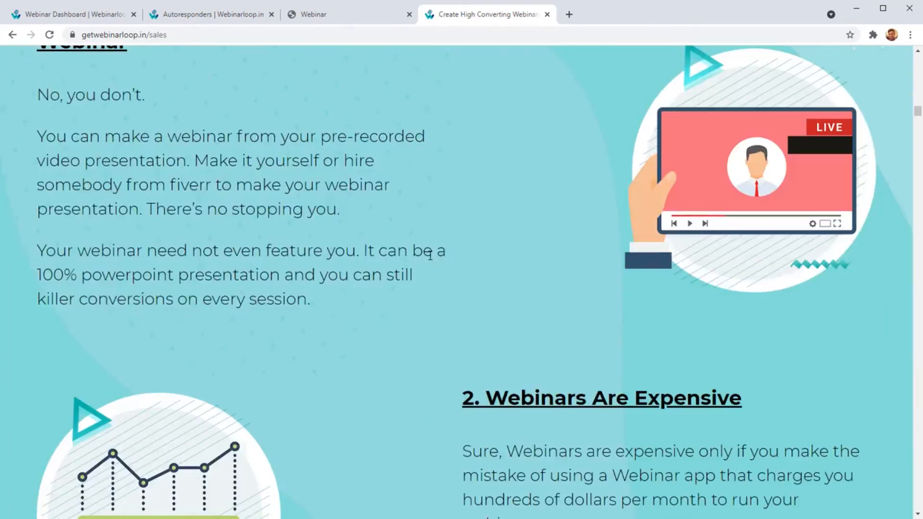
pyautogui.scroll(-20, 431, 255)
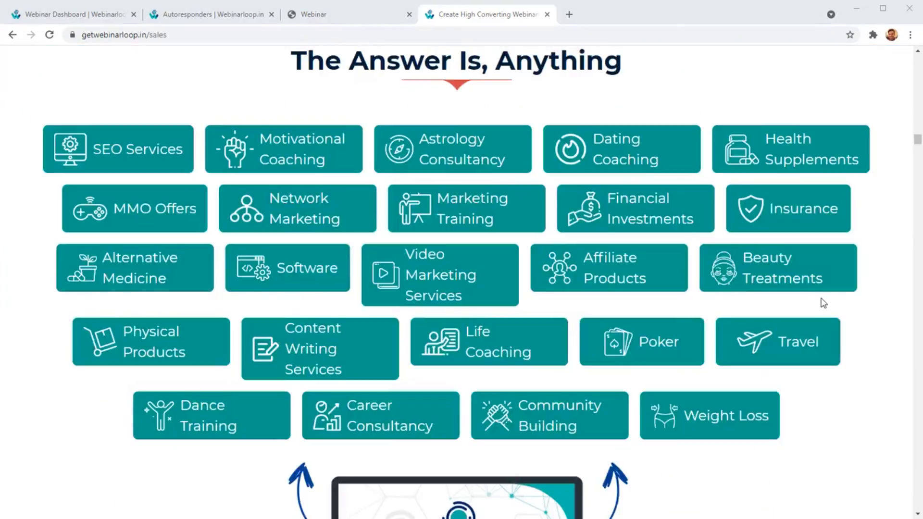
pyautogui.scroll(-20, 823, 307)
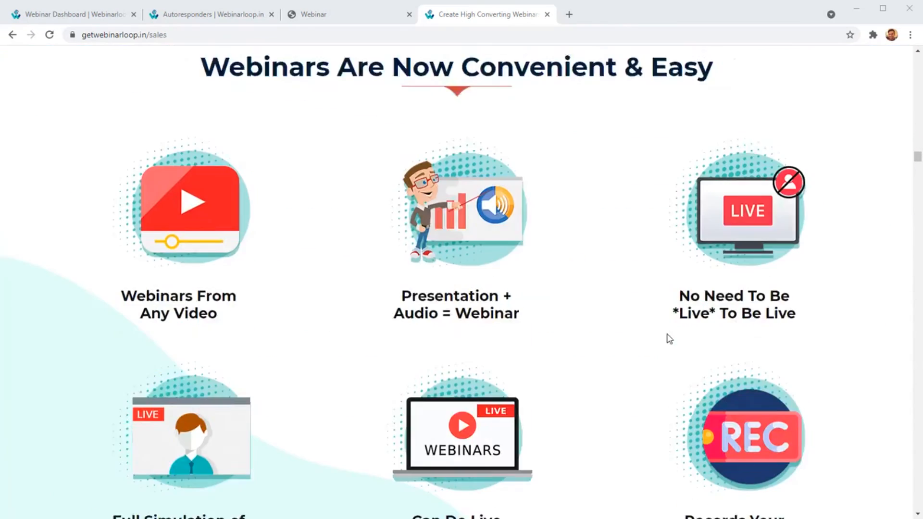
pyautogui.scroll(-10, 566, 360)
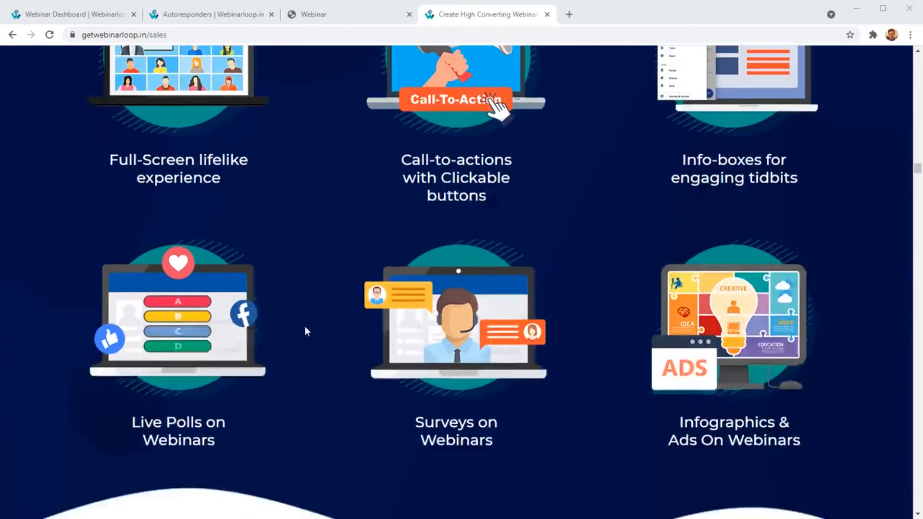